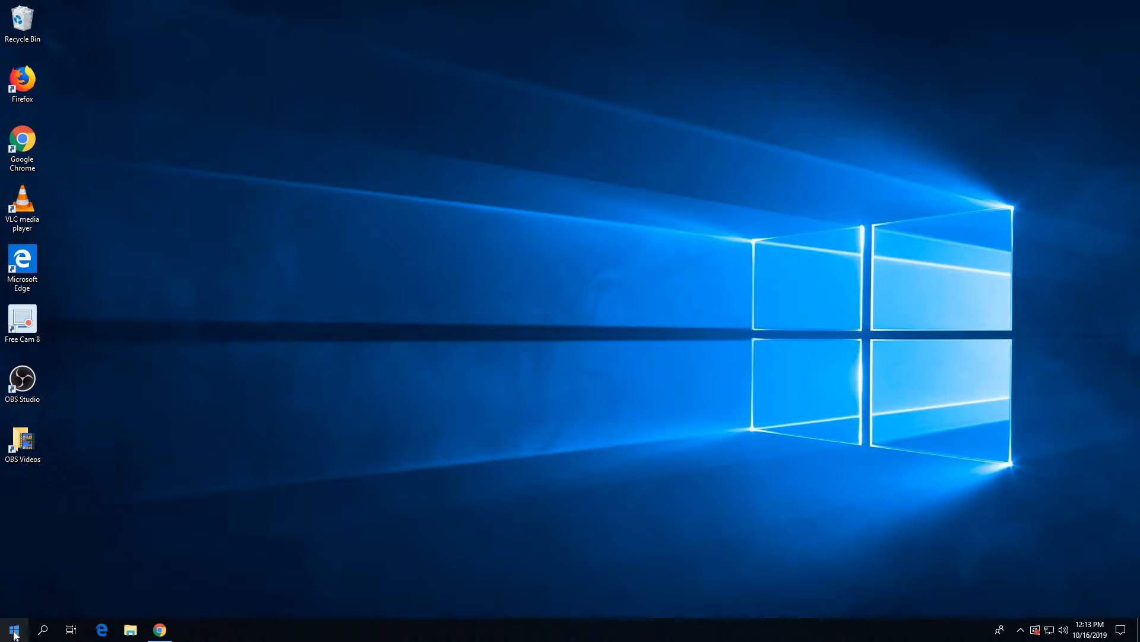
Launch Microsoft Access from the Windows Start menu.
click(15, 635)
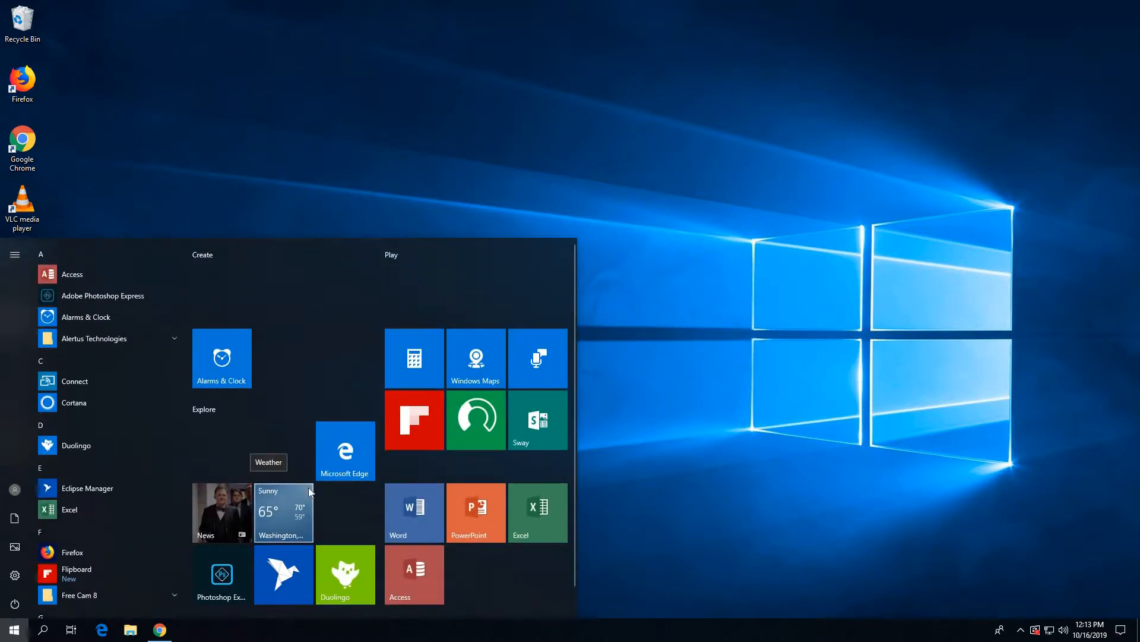
click(414, 570)
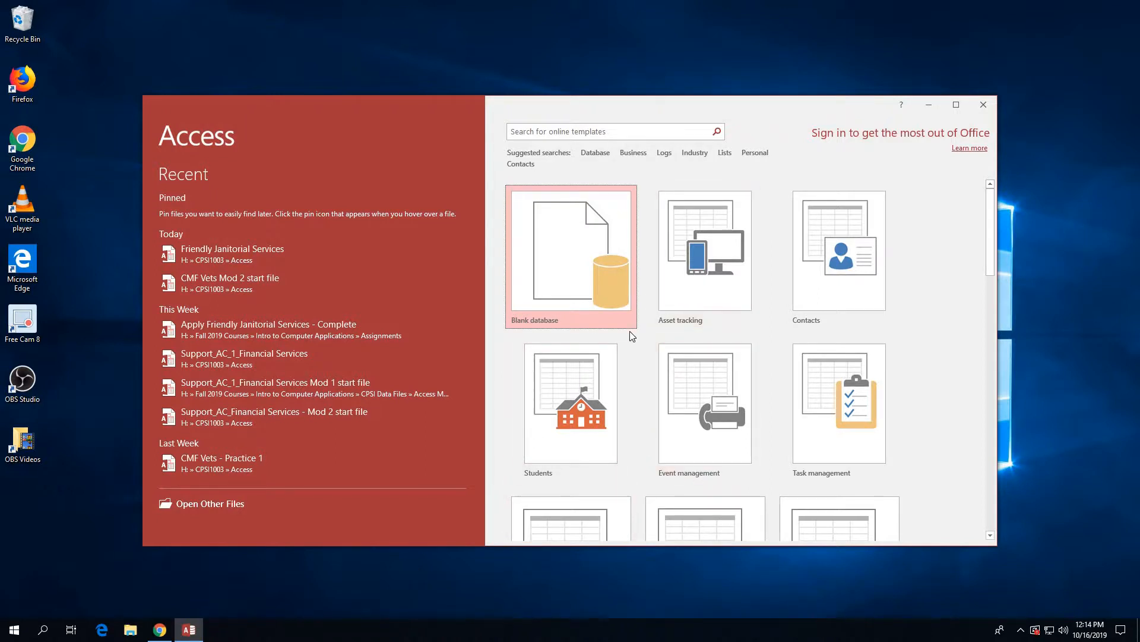
Choose the Blank database template and enter 'CMF Vets' as the file name.
click(570, 256)
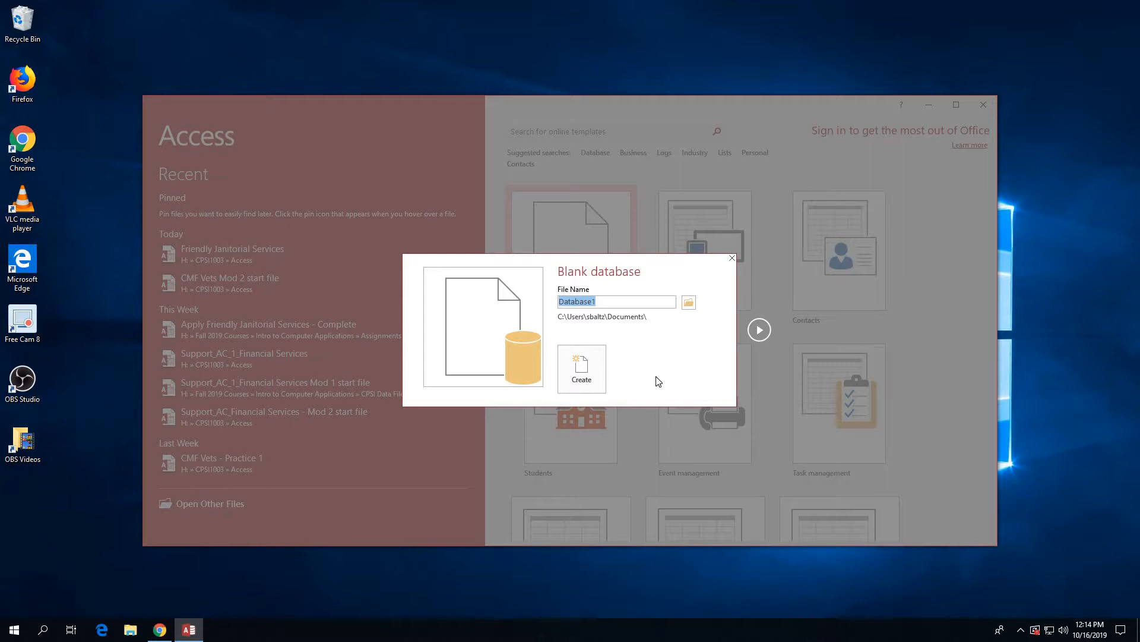
text(CMF Vets)
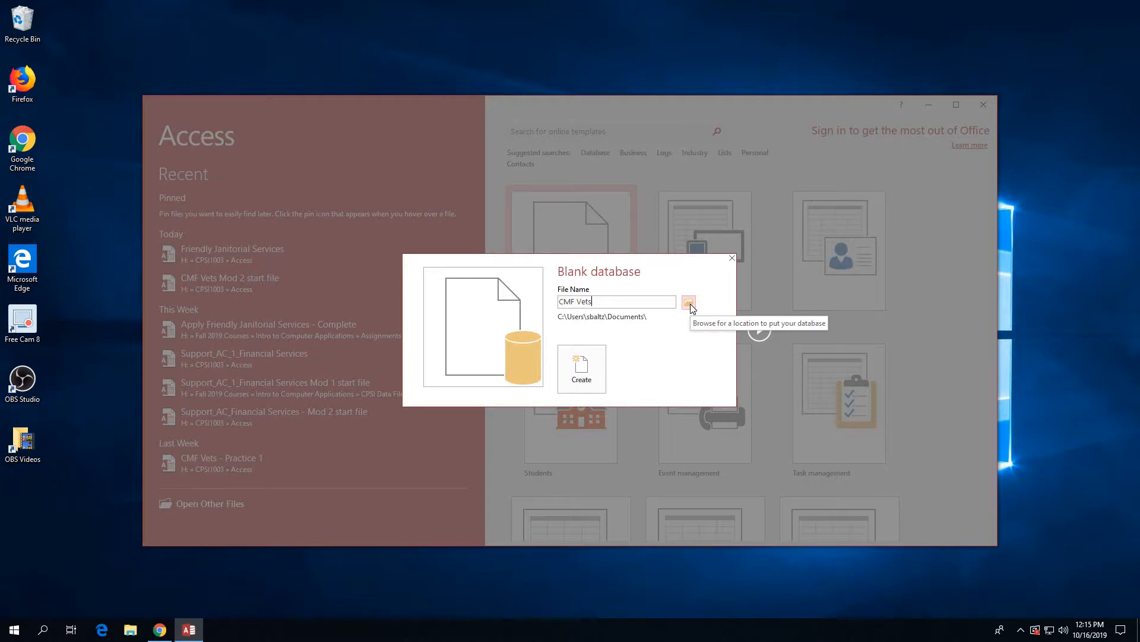
Set the CMF Vets database save location to H:\CPSI1003\Access.
click(689, 304)
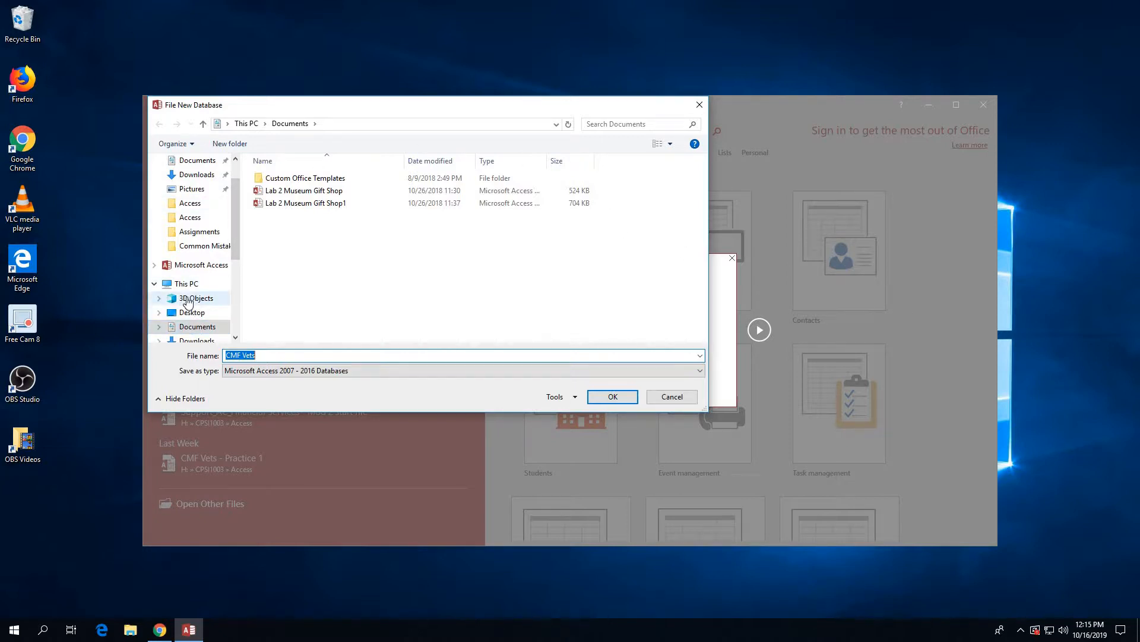
scroll(187, 301, down, 3)
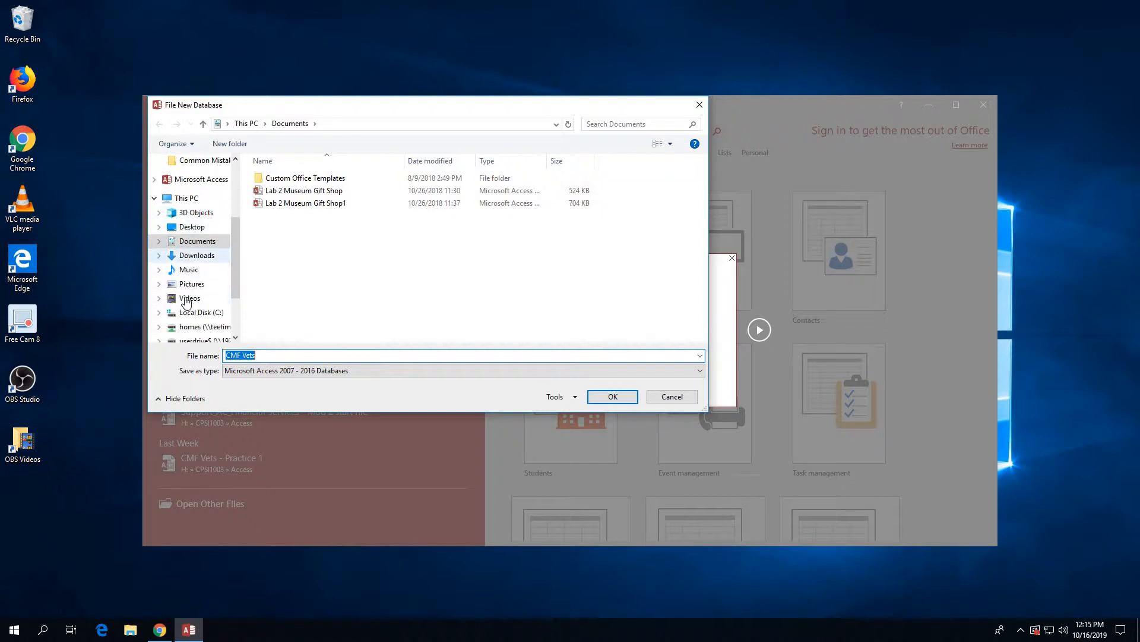
scroll(187, 301, down, 2)
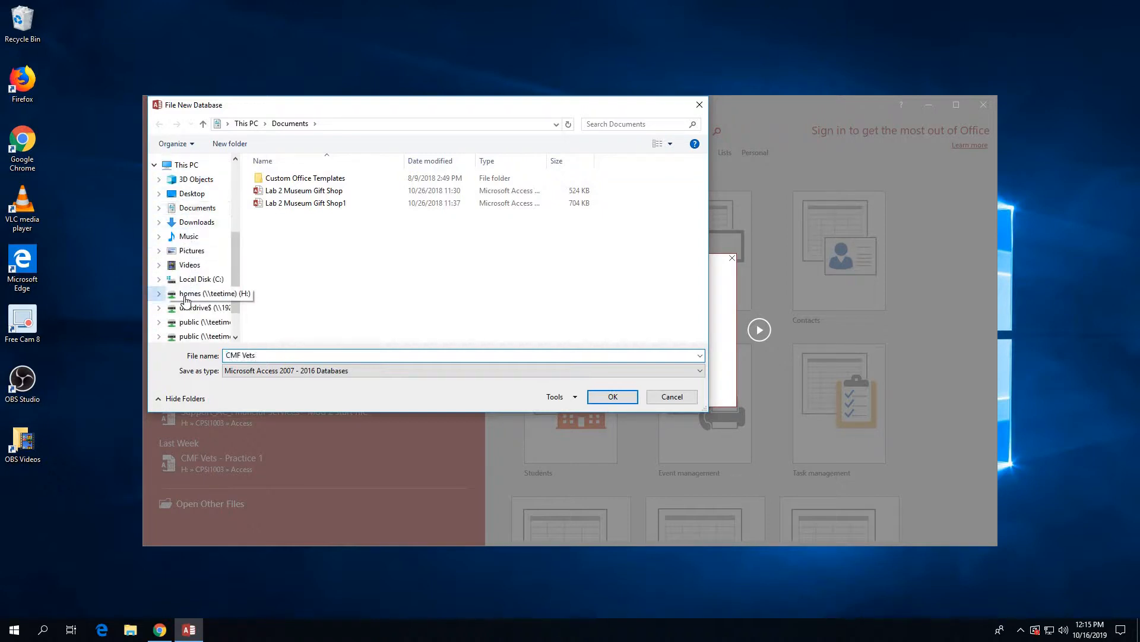
click(185, 297)
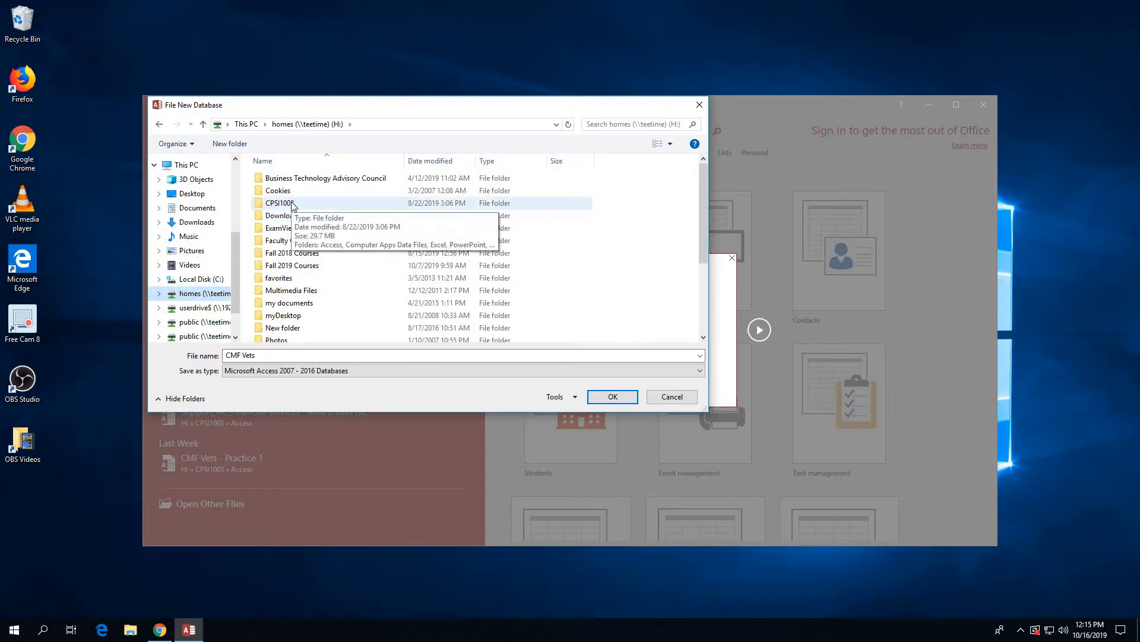
double_click(292, 205)
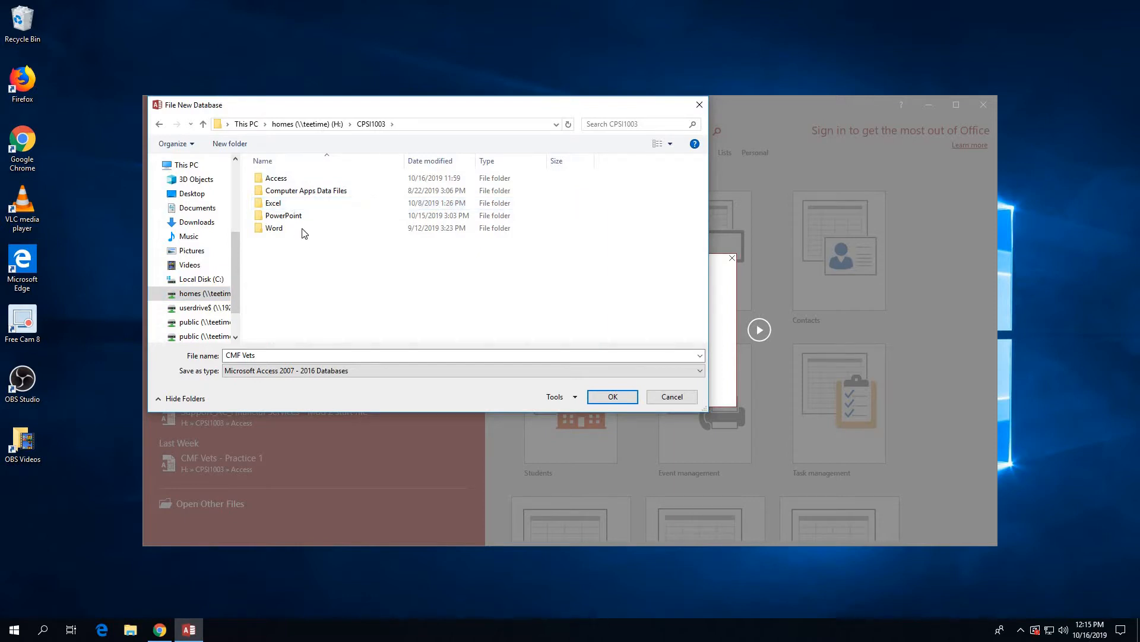
double_click(285, 182)
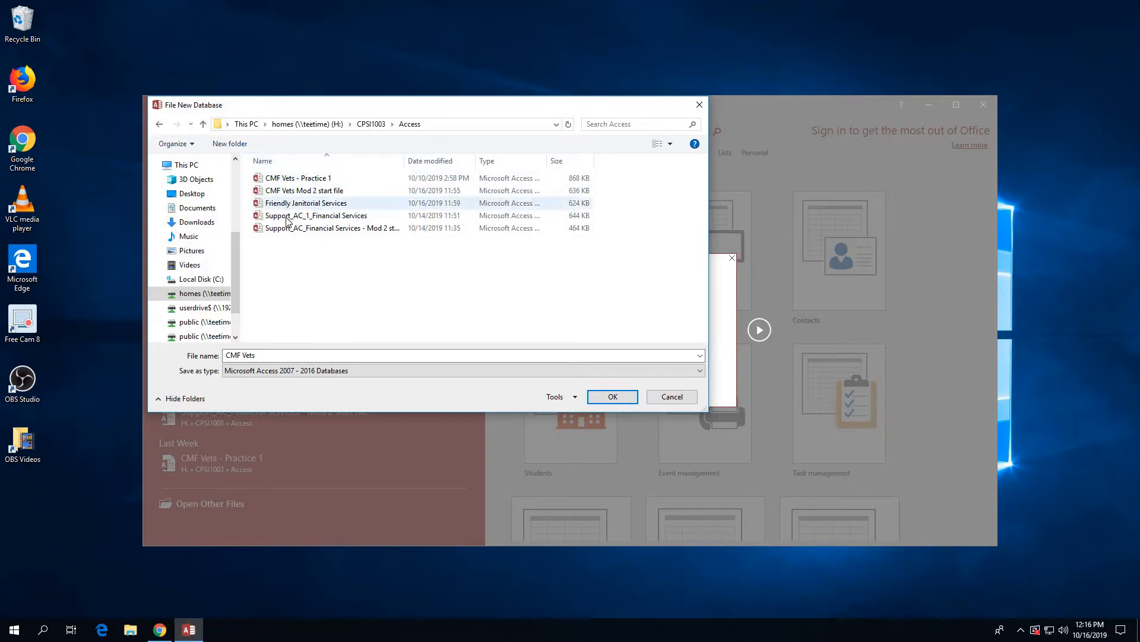
click(632, 398)
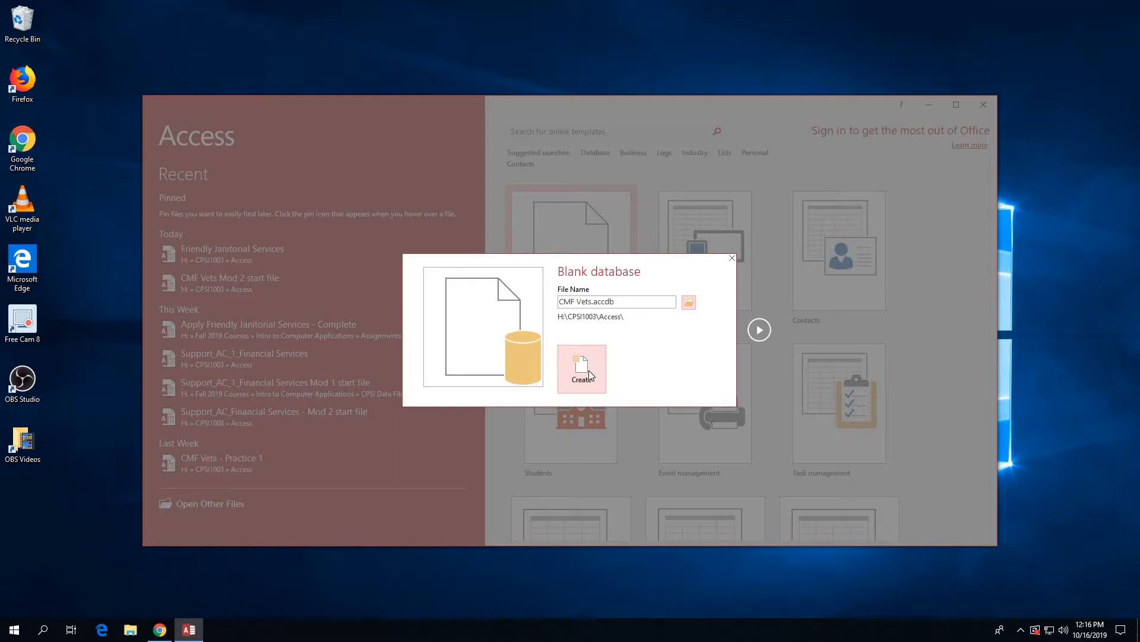
Create CMF Vets.accdb and maximize the Access window.
click(589, 372)
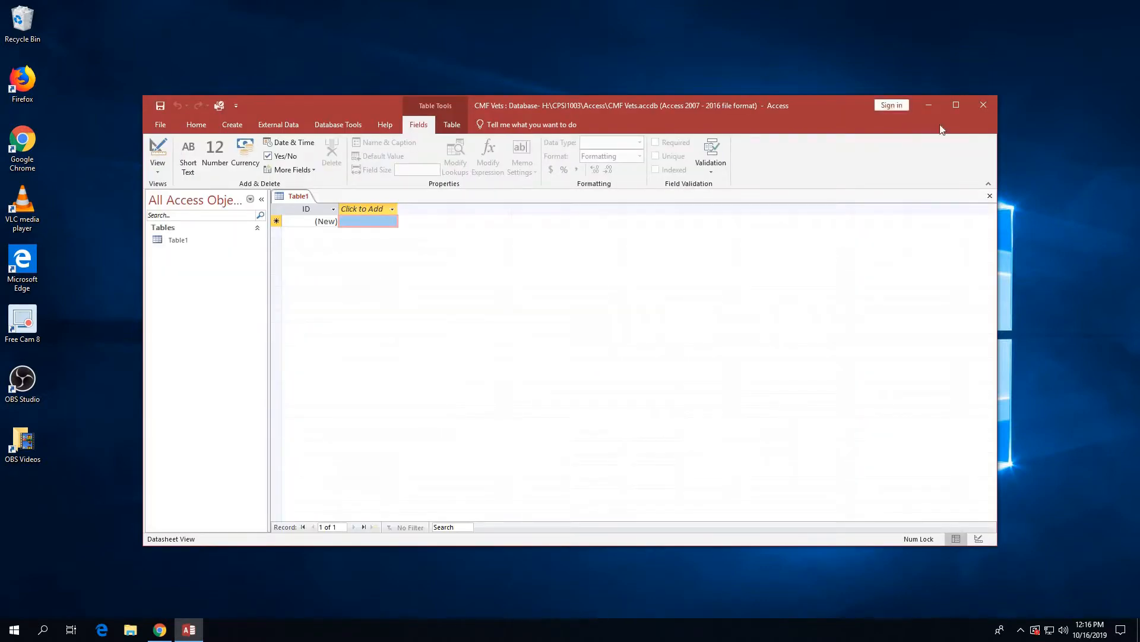
click(955, 105)
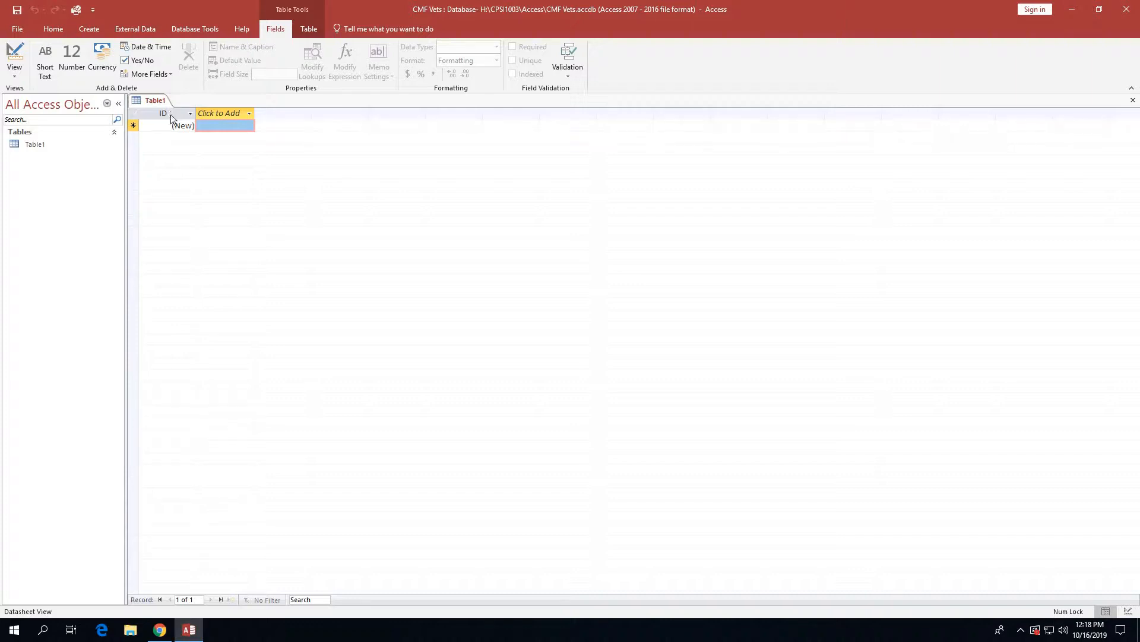
Rename Table1's ID field to 'Owner ID'.
right_click(170, 114)
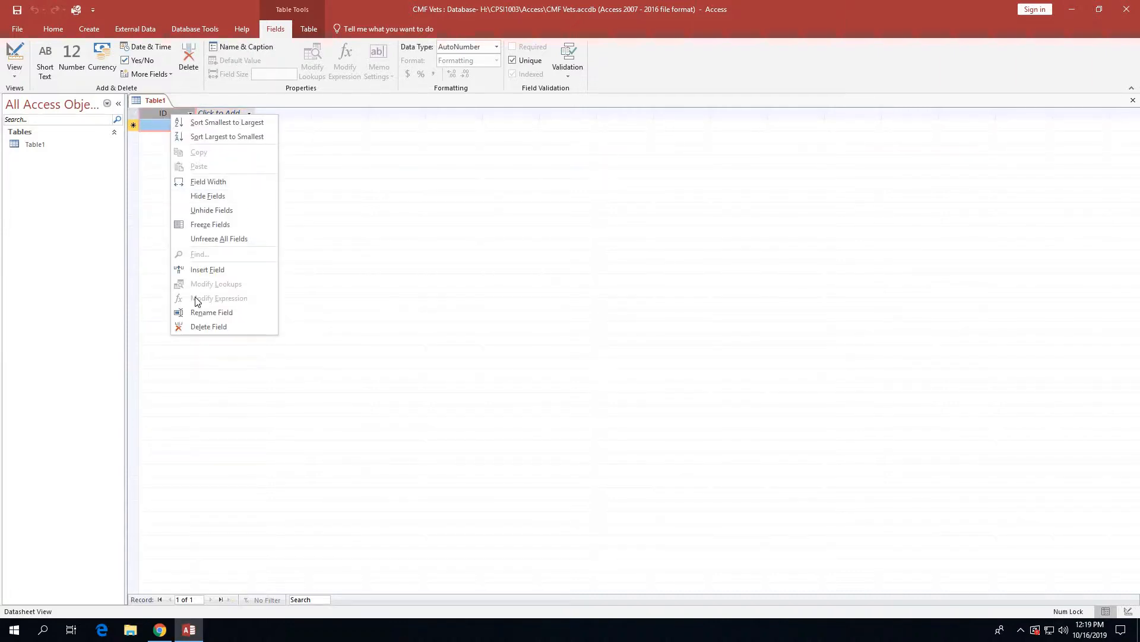
click(199, 314)
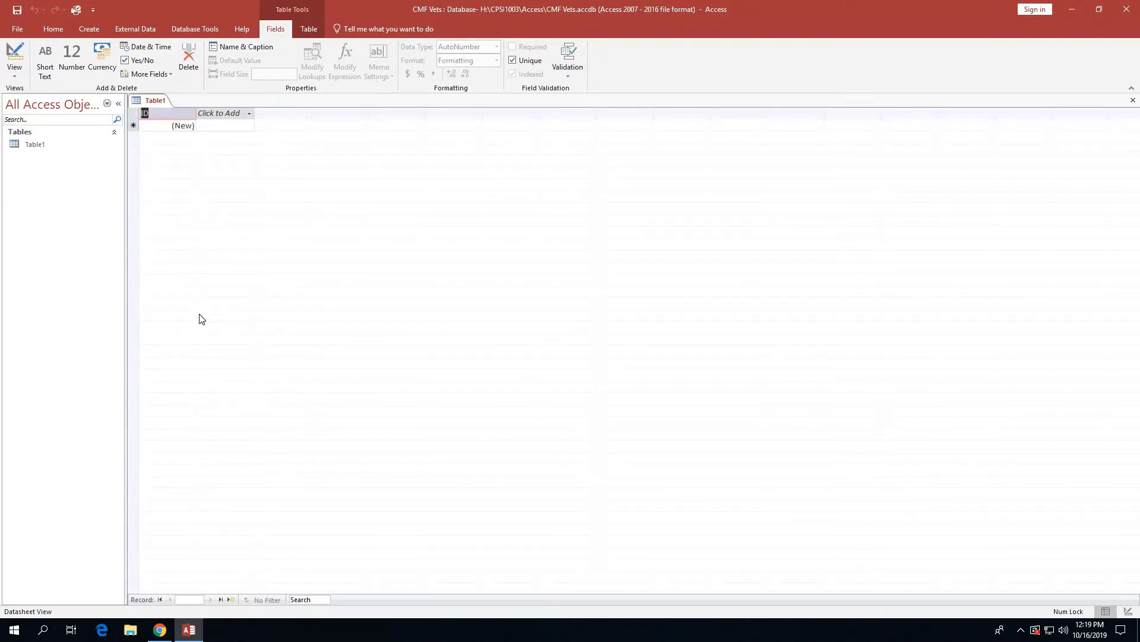
text(Owner Id)
key(BackSpace)
text(D)
click(163, 127)
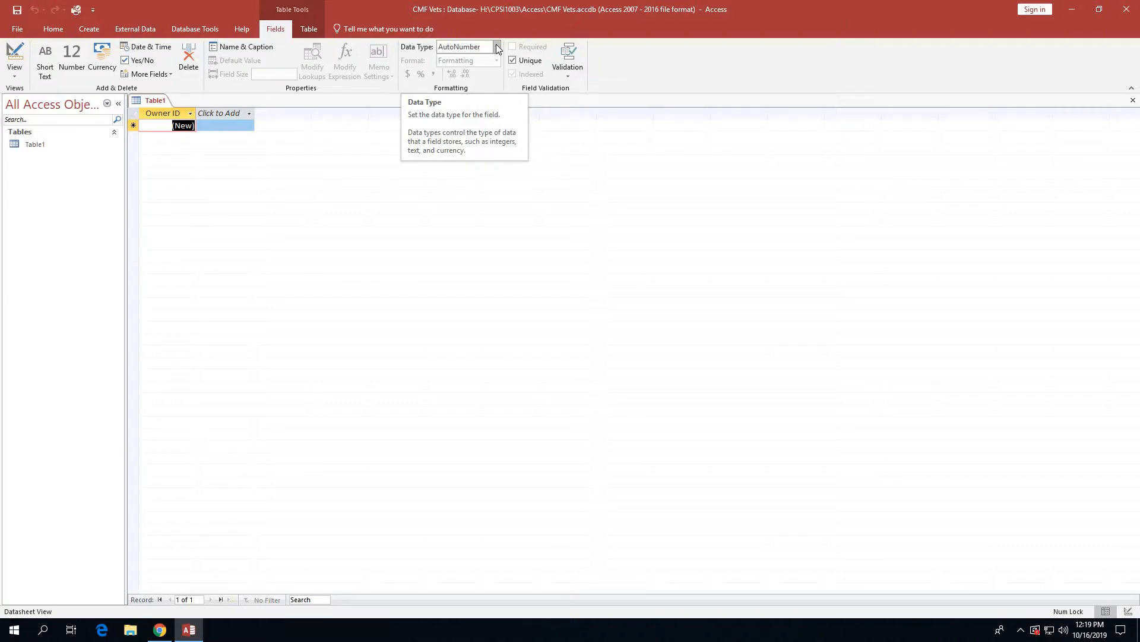
Change Owner ID to Short Text with a field size of 5.
click(497, 46)
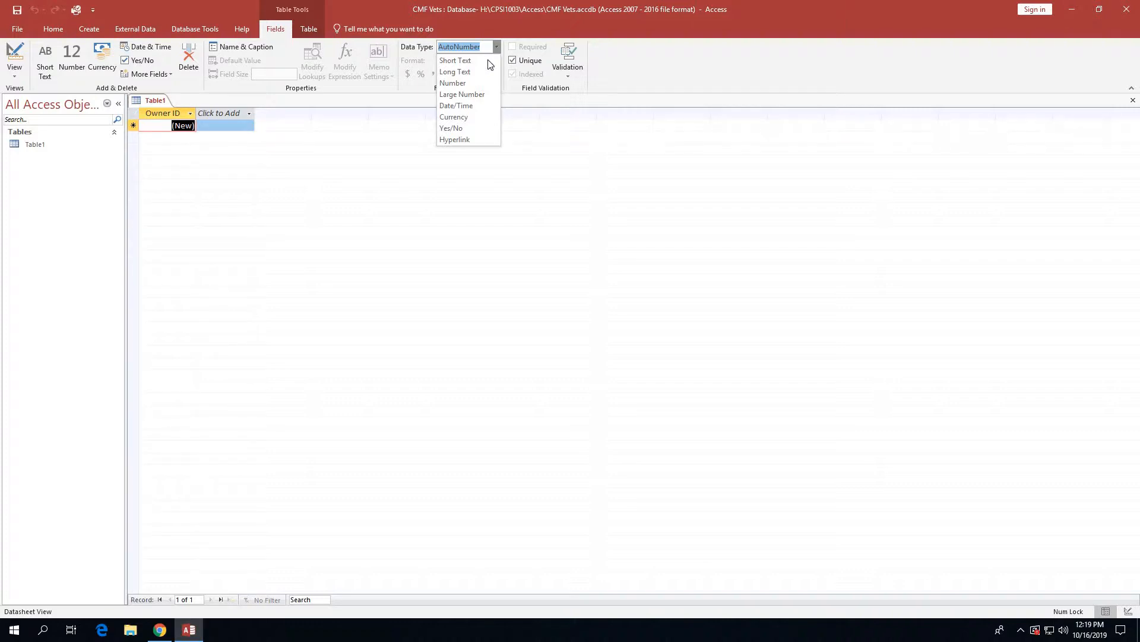
click(486, 60)
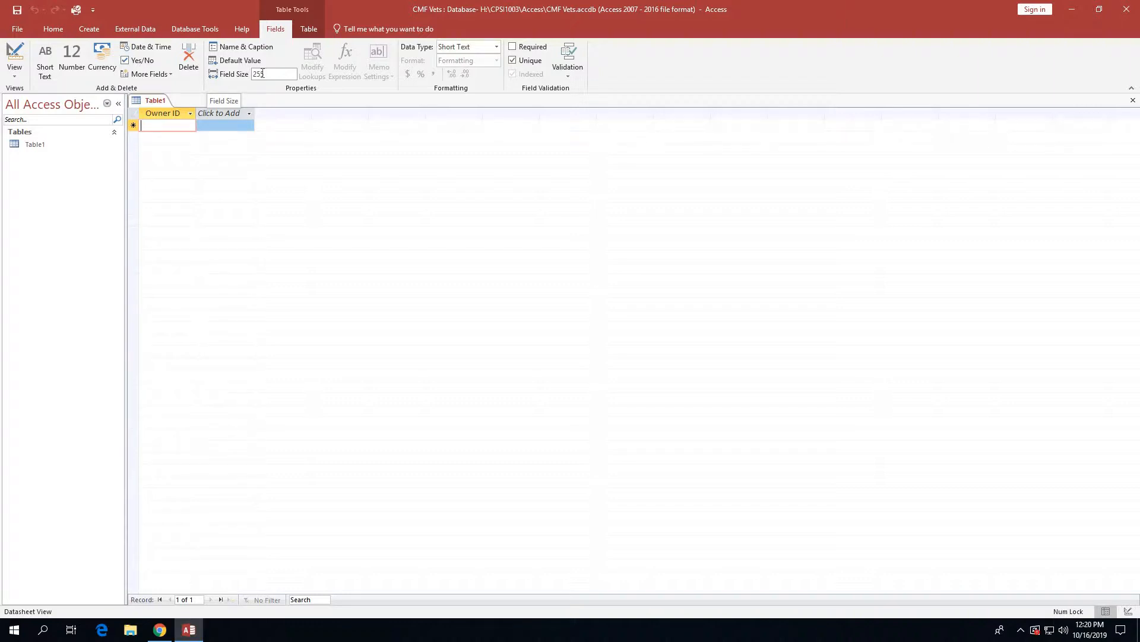
double_click(262, 74)
text(5)
Give Owner ID the caption O_ID and the description 'Unique Identifier of pet owner'.
click(250, 46)
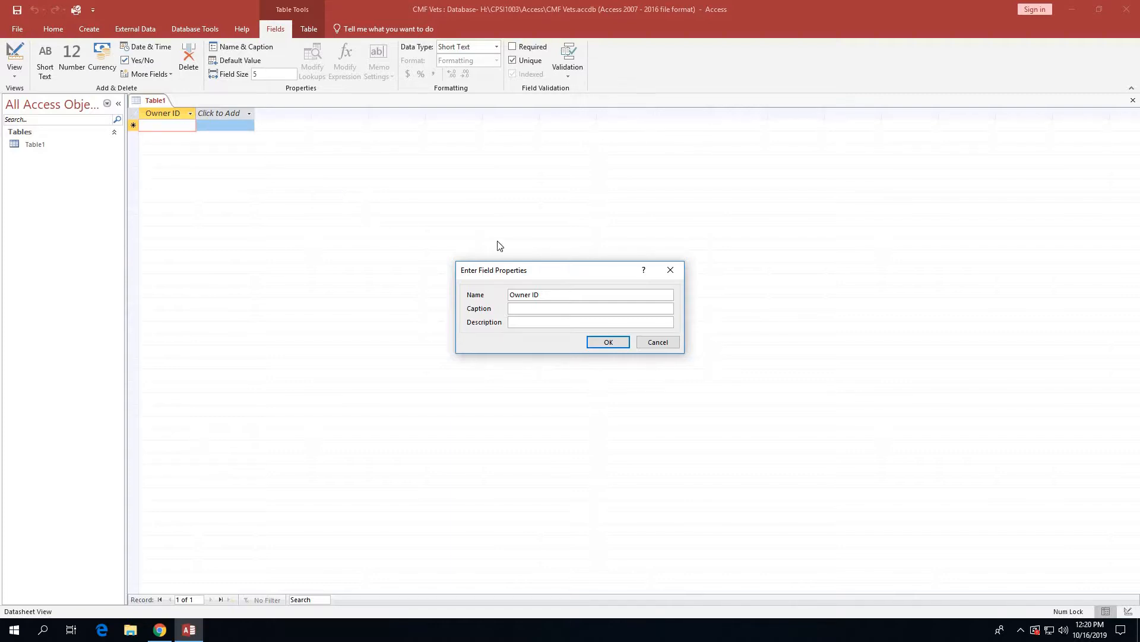
click(512, 308)
text(o)
text(O)
text(D)
text(Uniqu)
text(e Identifer)
key(BackSpace)
key(BackSpace)
text(fier of pet owner)
Confirm the O_ID caption and add a Short Text field 'Owner First Name' sized 50.
click(609, 344)
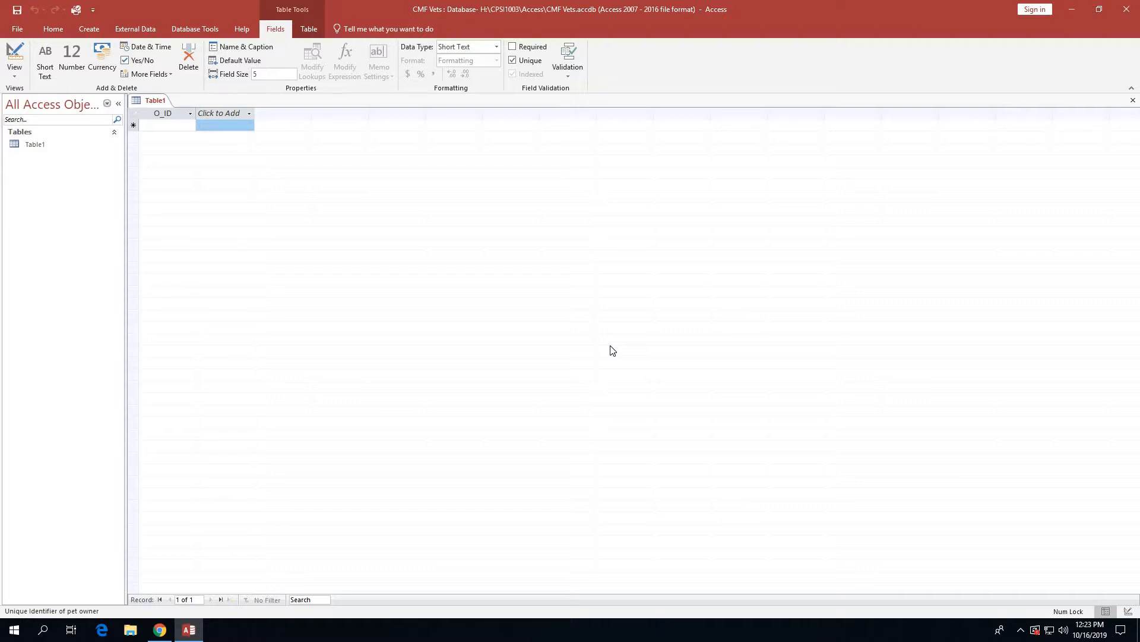
click(216, 114)
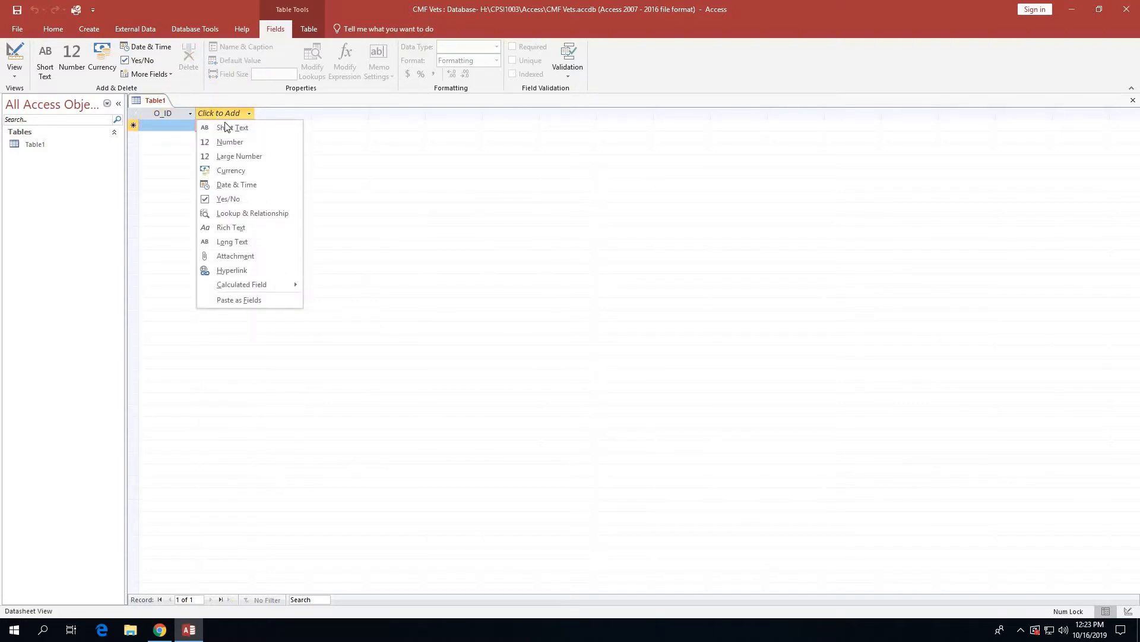
click(226, 127)
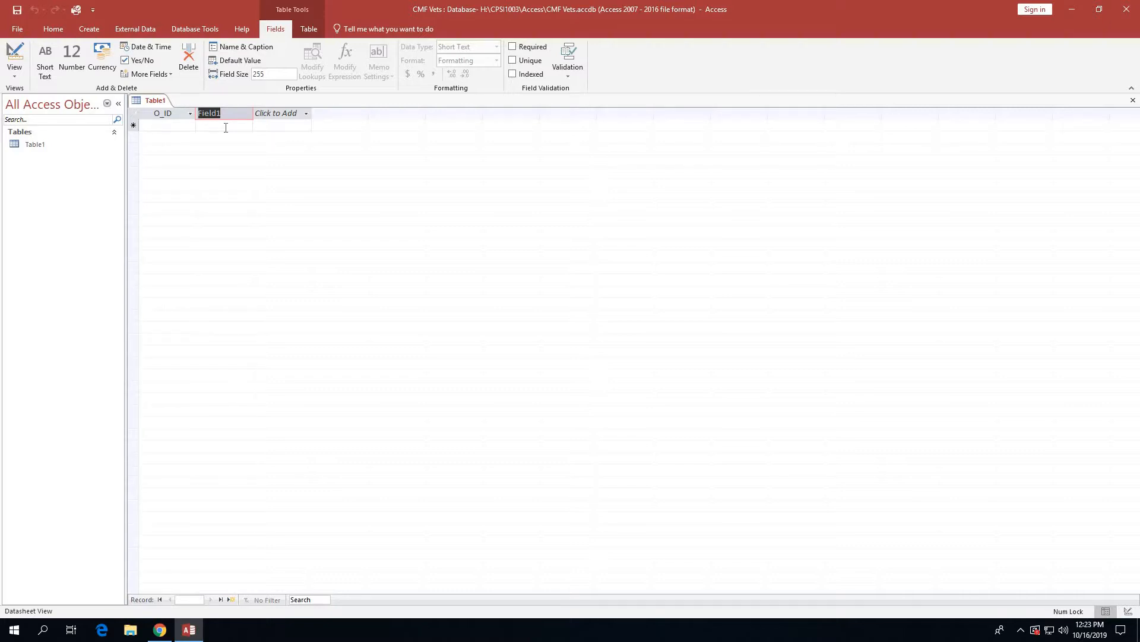
text(Ower)
key(BackSpace)
key(BackSpace)
text(ner First Name)
click(226, 128)
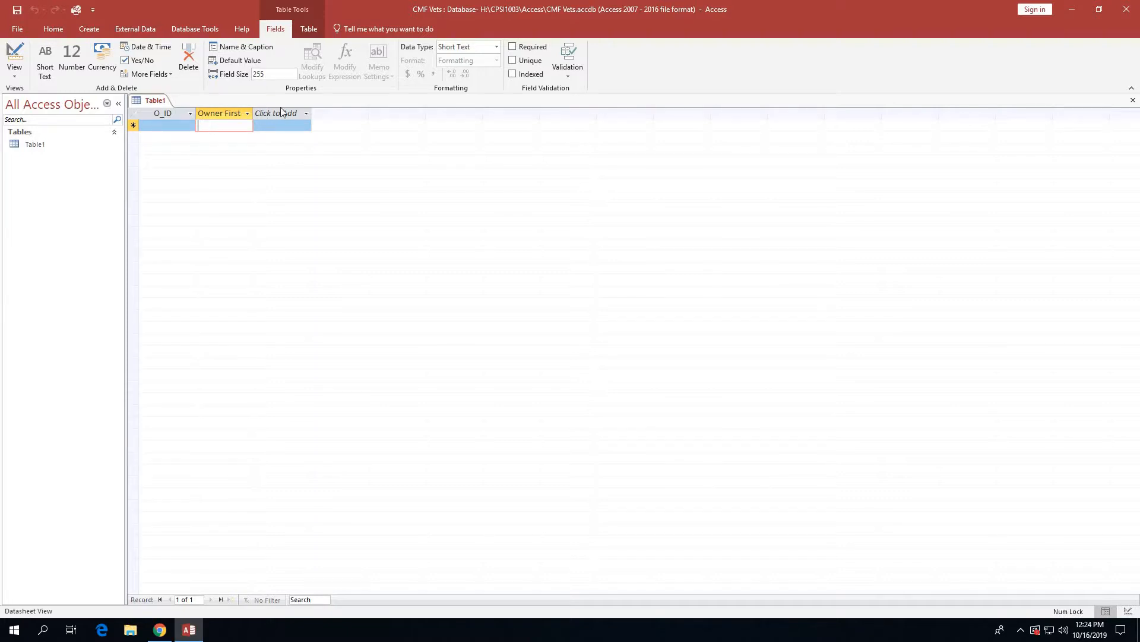
click(259, 75)
text(50)
Add a Short Text field 'Owner Last Name' with a field size of 50.
click(292, 115)
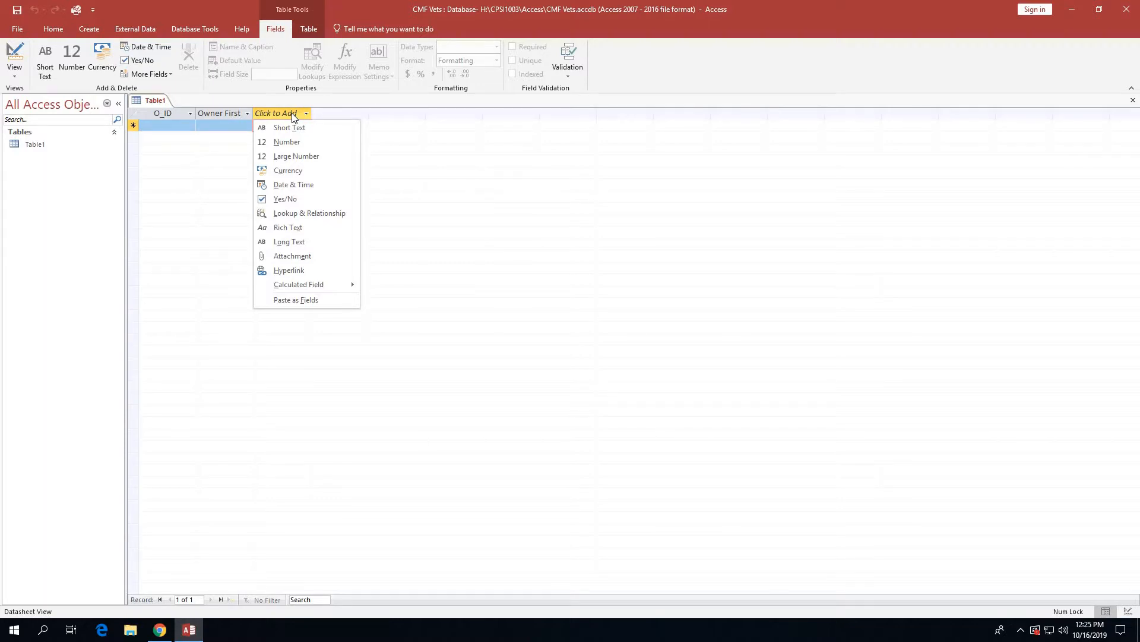
click(293, 127)
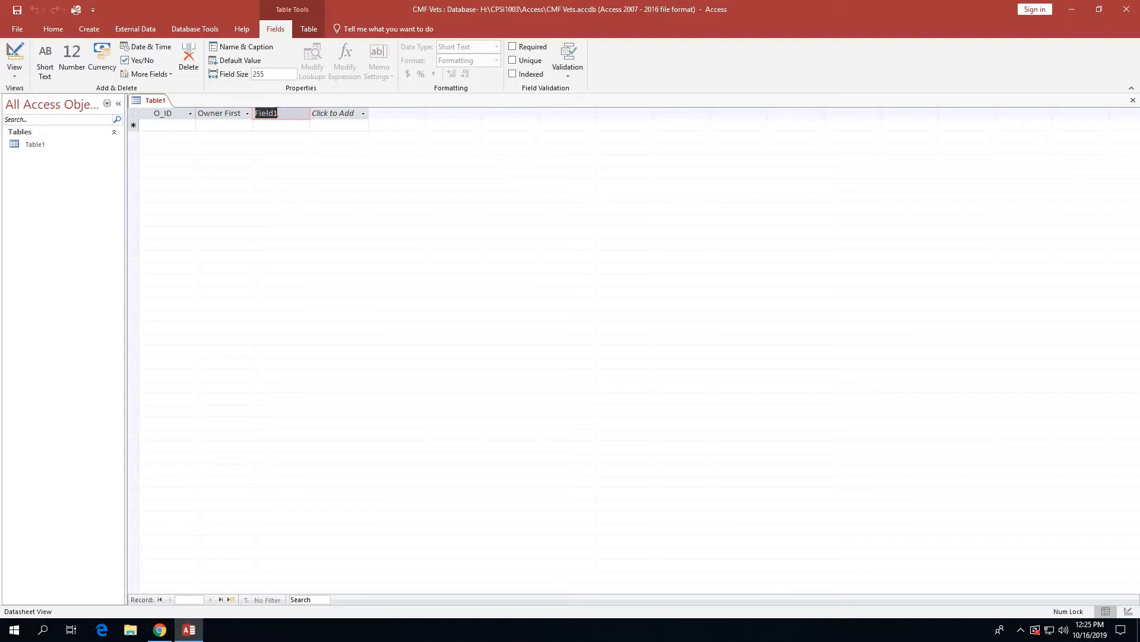
text(Owner)
text( Last Nam)
text(e)
key(Return)
click(279, 126)
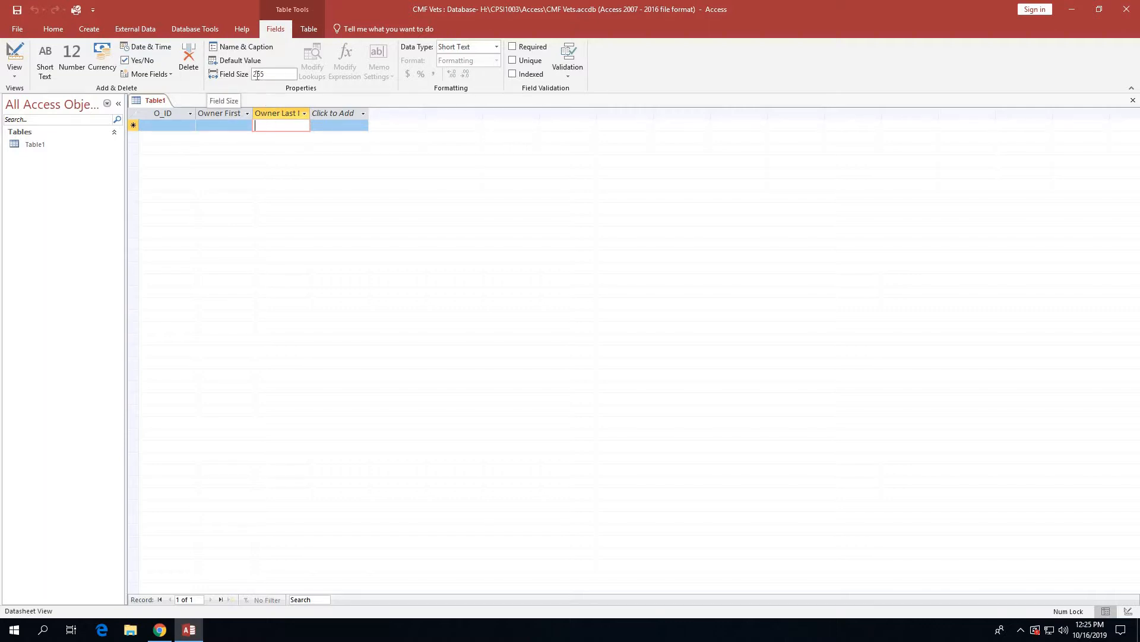
click(257, 75)
text(50)
Add a Short Text column named 'Owner Street Address'.
click(324, 115)
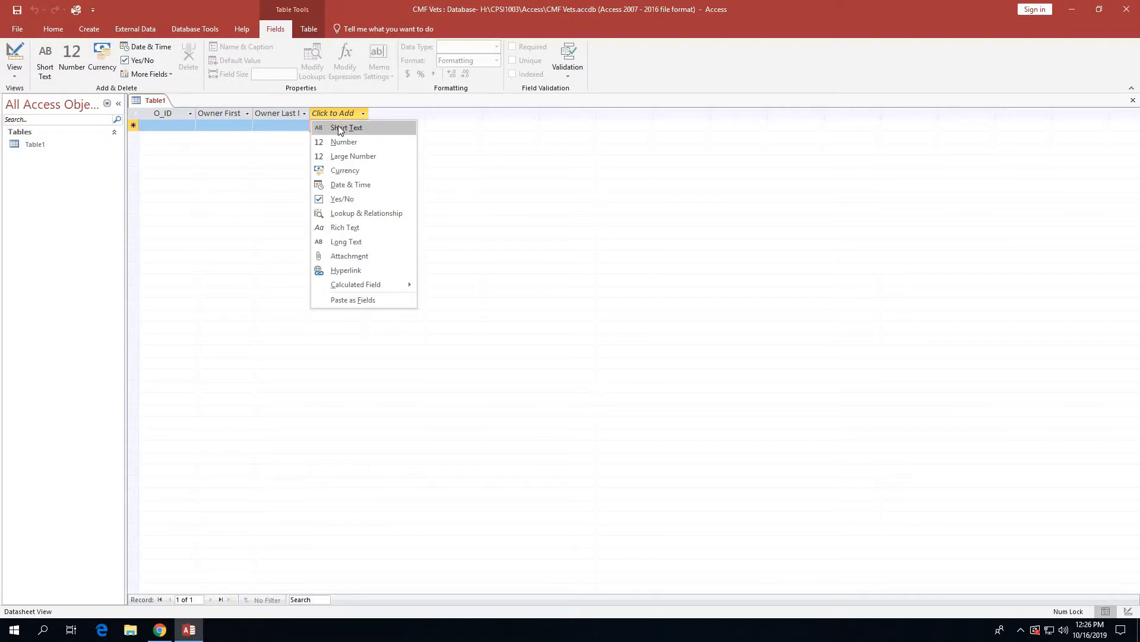
click(338, 127)
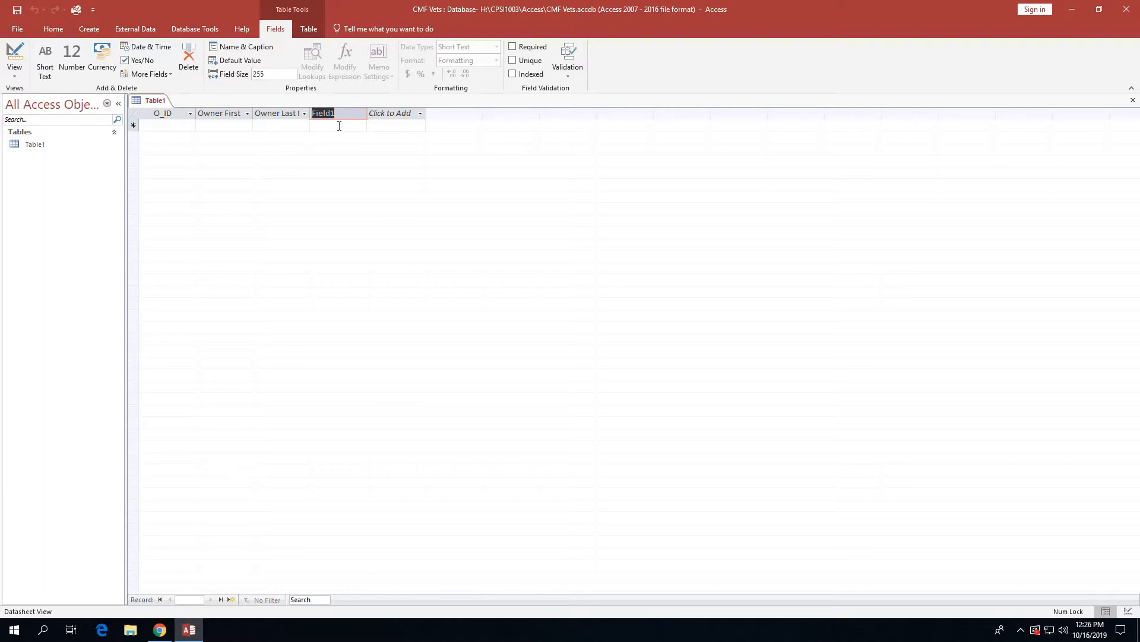
text(Owner )
text(Stt)
text(reet Addre)
text(ss)
click(339, 127)
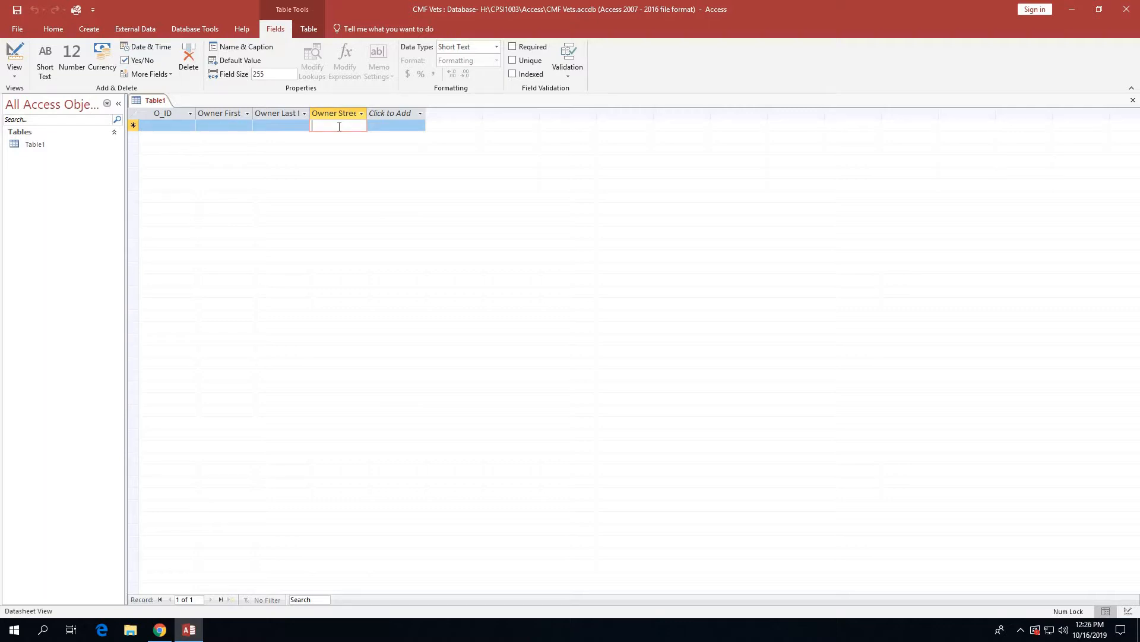
Add a Short Text column 'Owner City' with a field size of 50.
click(387, 113)
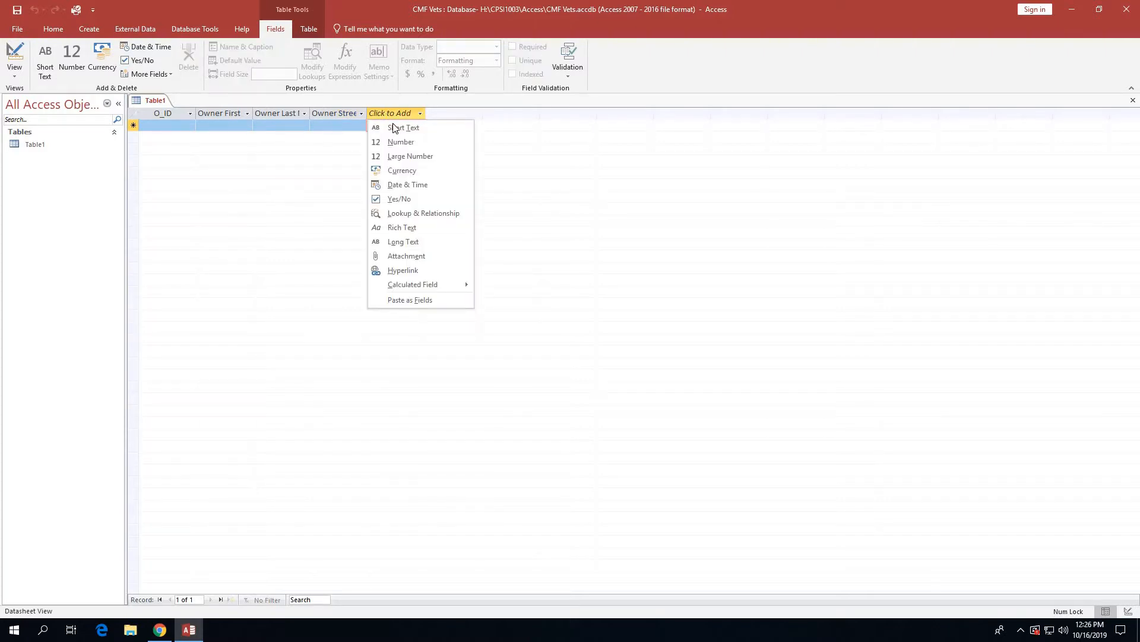
click(398, 128)
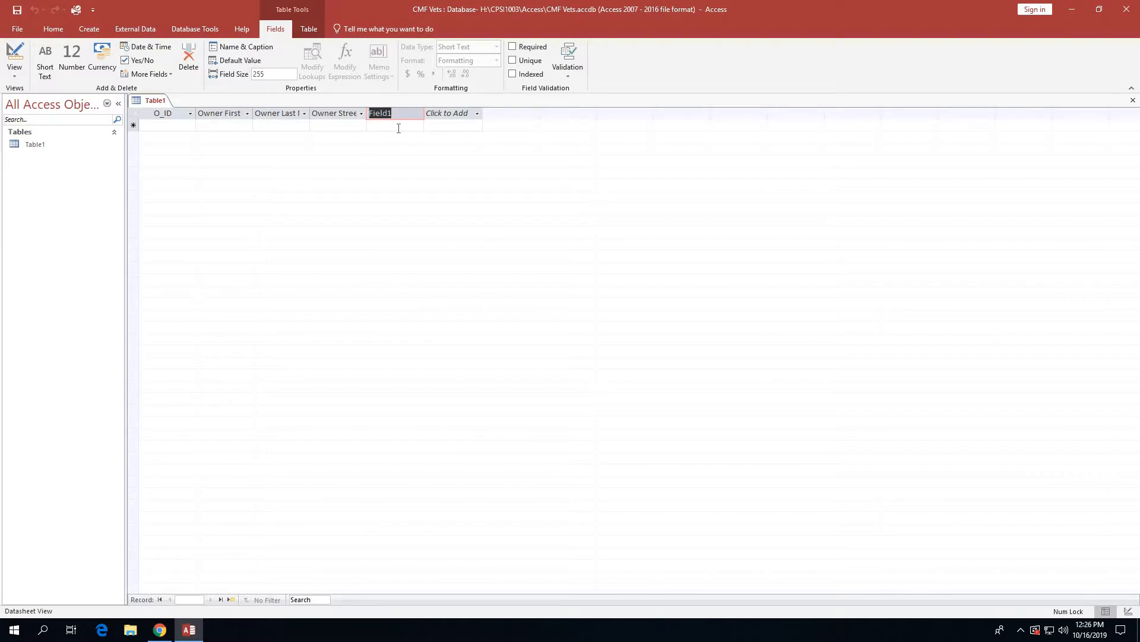
text(Owner City)
key(Return)
click(398, 128)
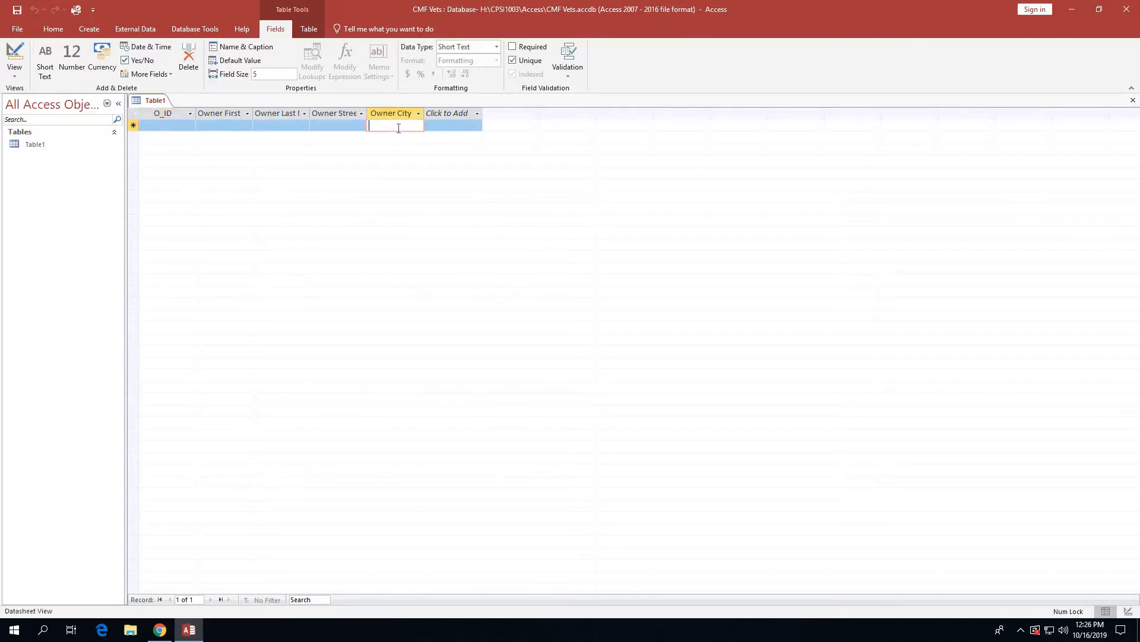
click(281, 76)
text(50)
Add a short text field named Owner State with field size 2.
click(447, 115)
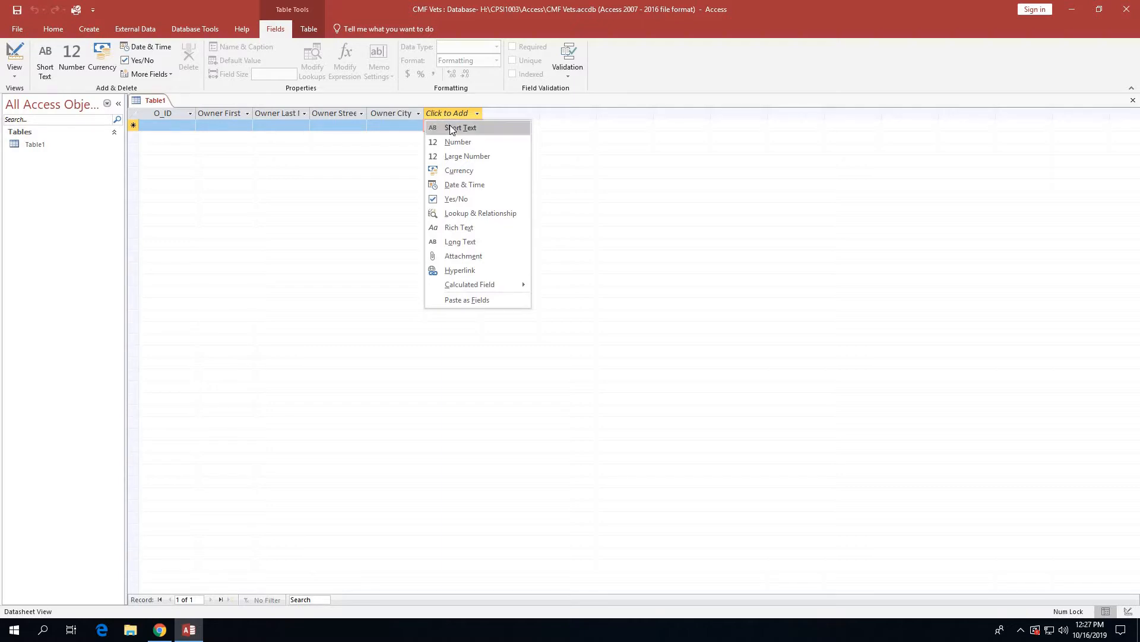
click(450, 127)
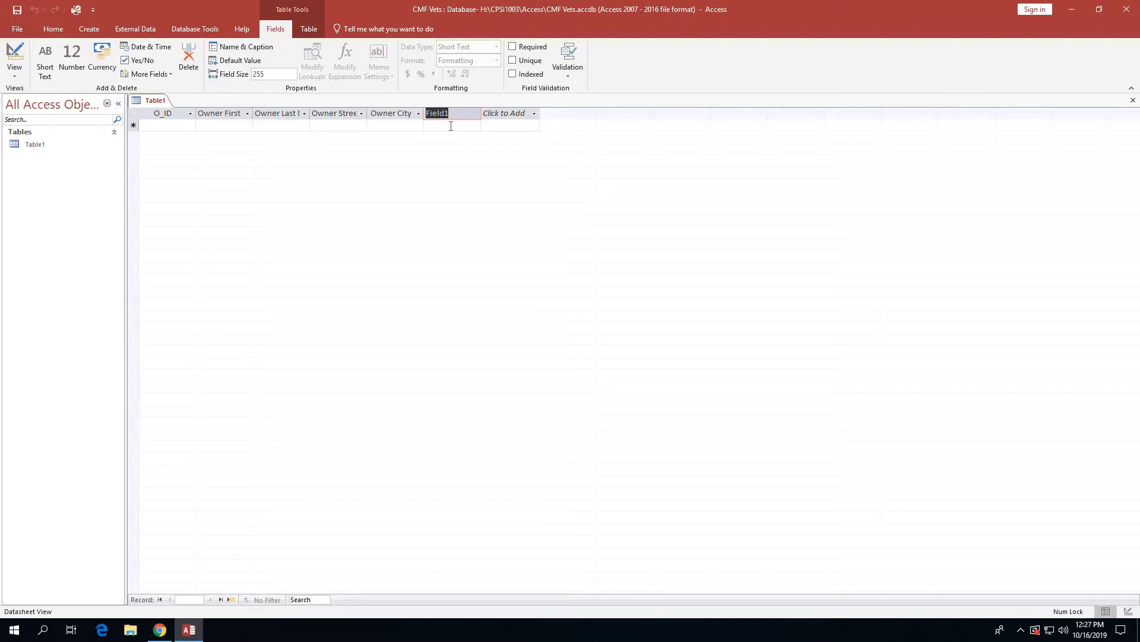
text(Owner State)
key(Return)
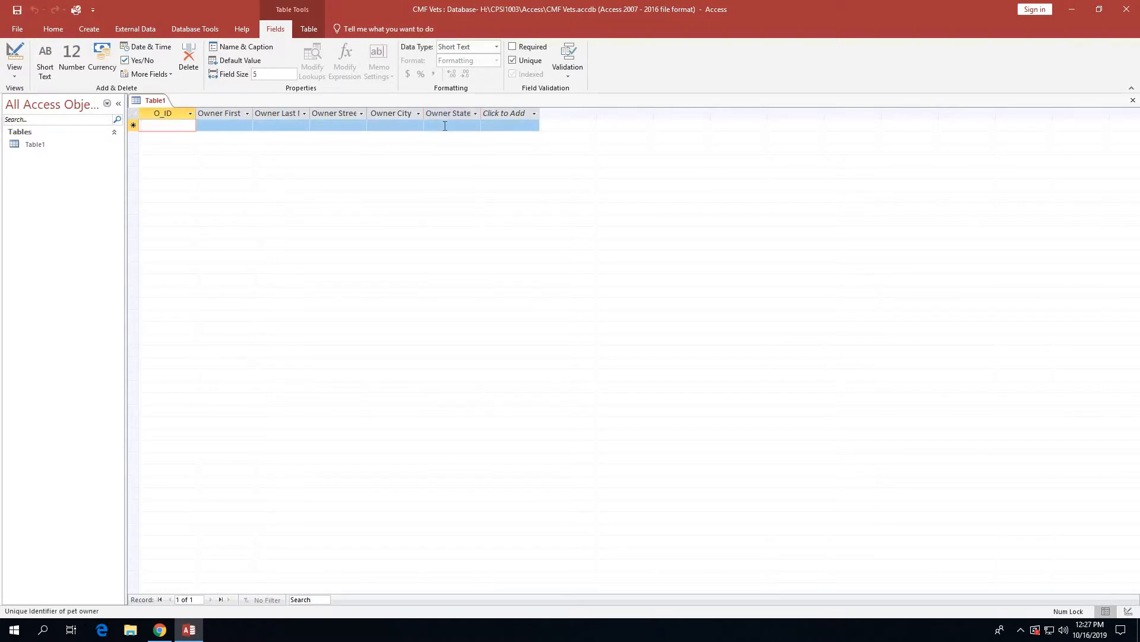
click(445, 126)
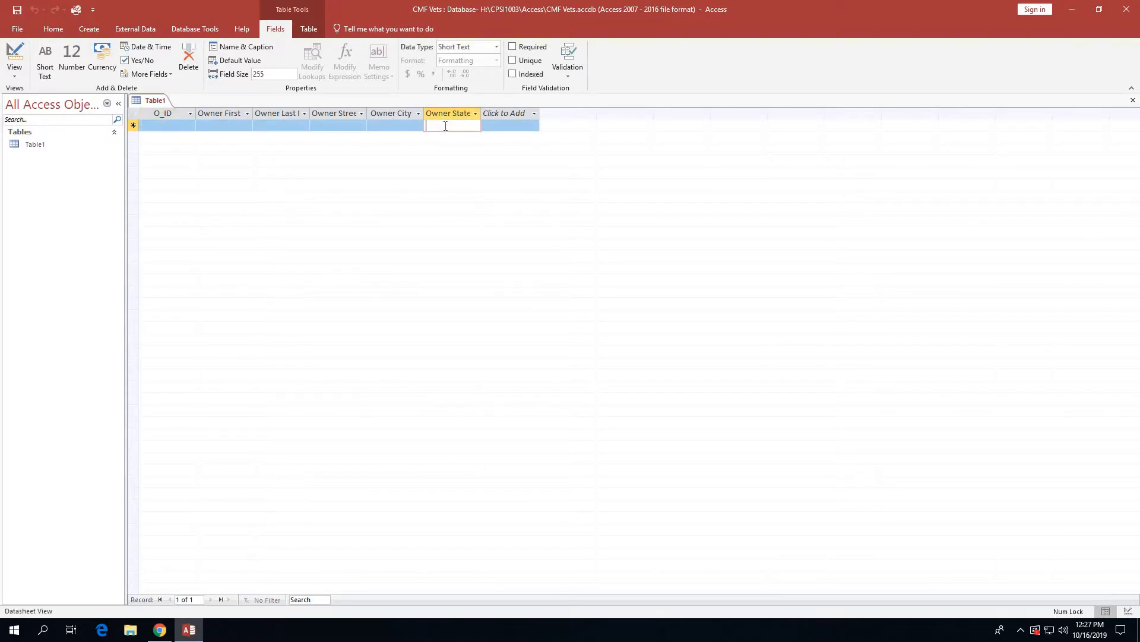
double_click(259, 74)
text(2)
Add a short text field named Owner Postal Code with field size 9.
click(505, 114)
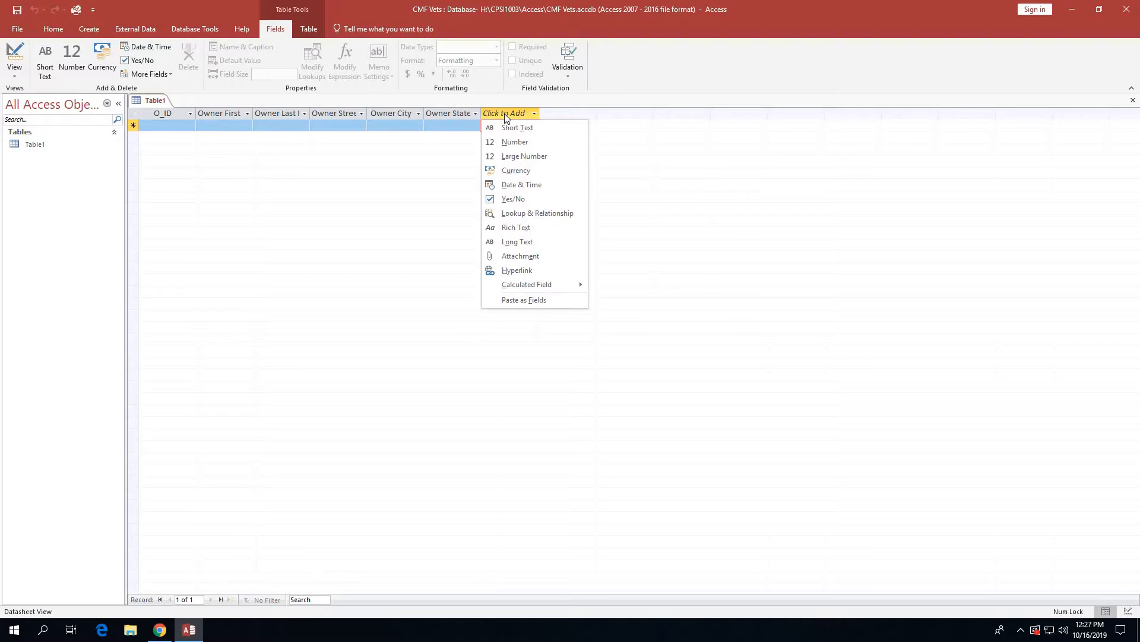
click(506, 128)
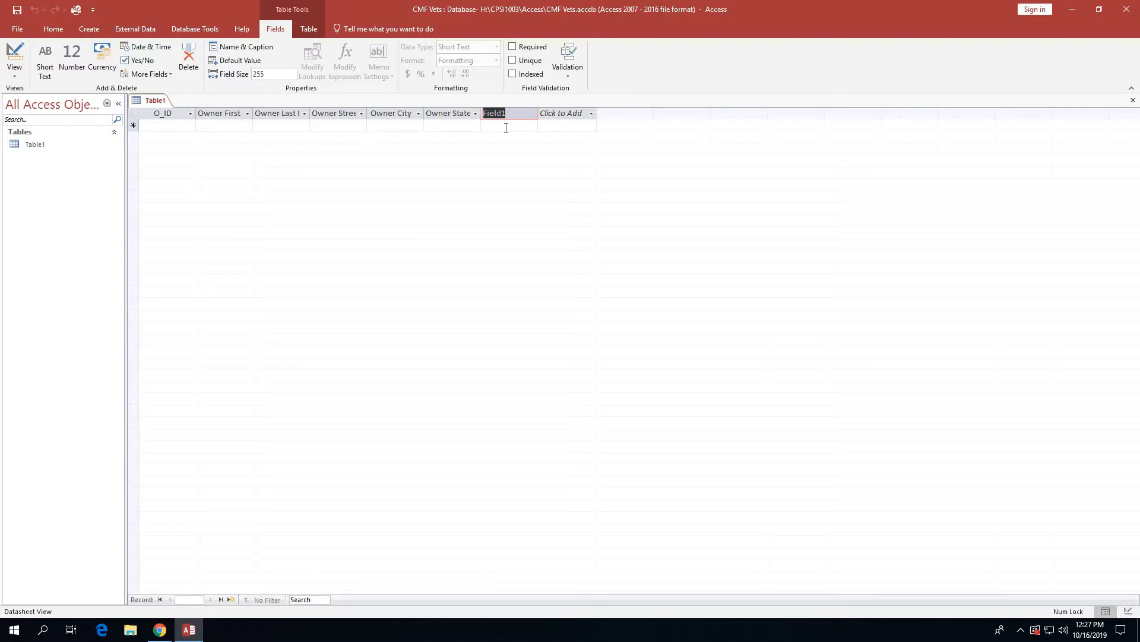
text(Owner )
text(Postal Cod)
text(e)
key(Return)
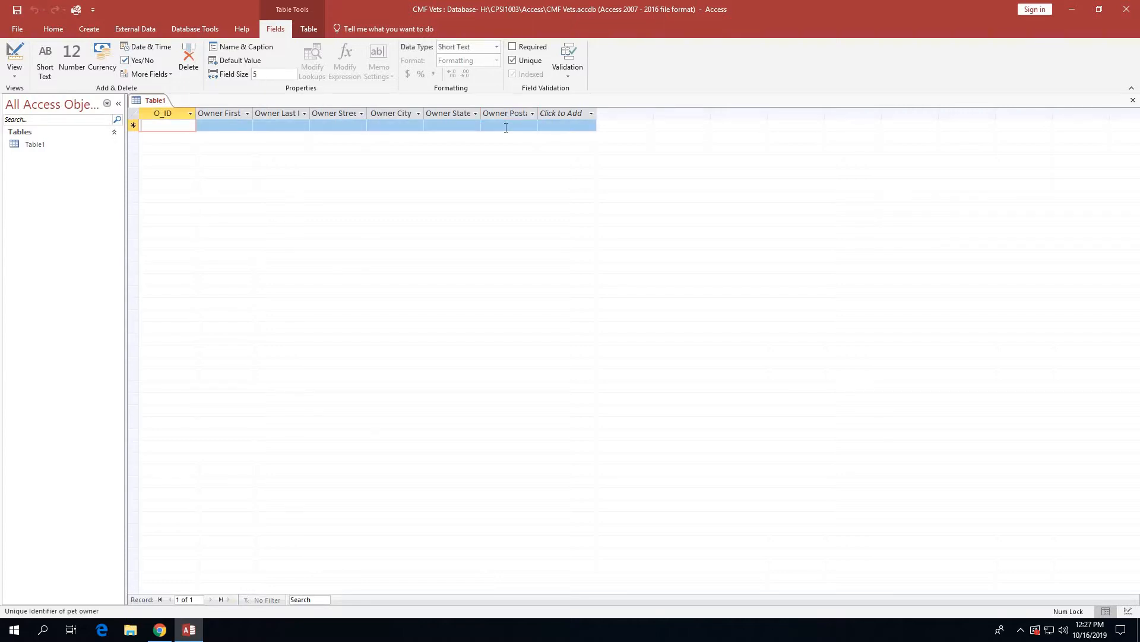
click(506, 128)
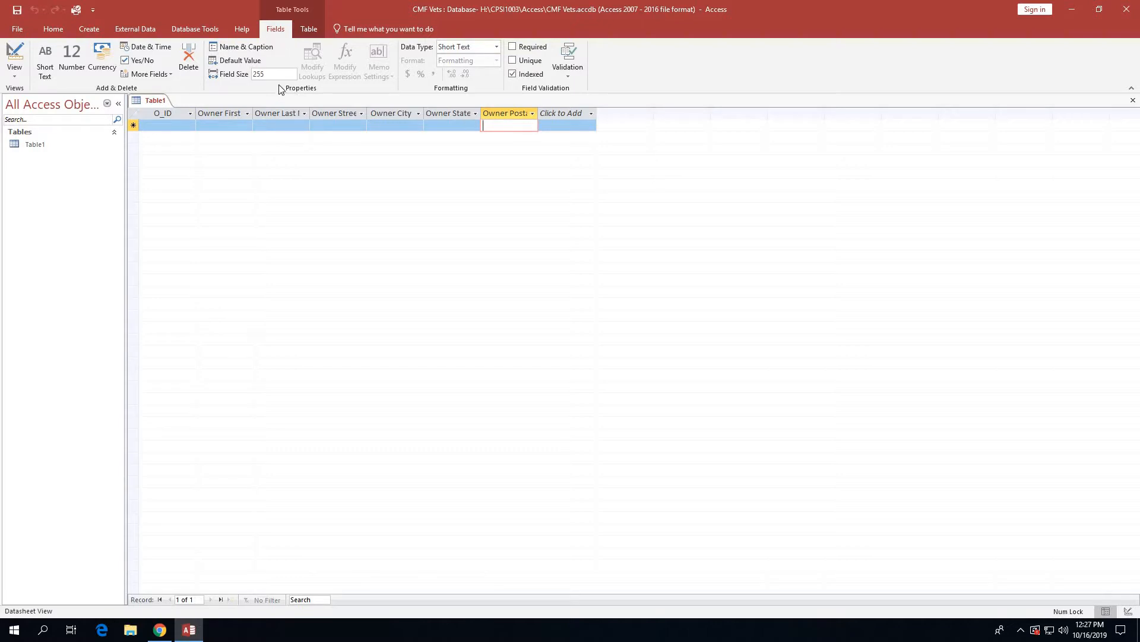
double_click(259, 74)
text(9)
Add a Home Phone short text field with field size 25.
click(562, 113)
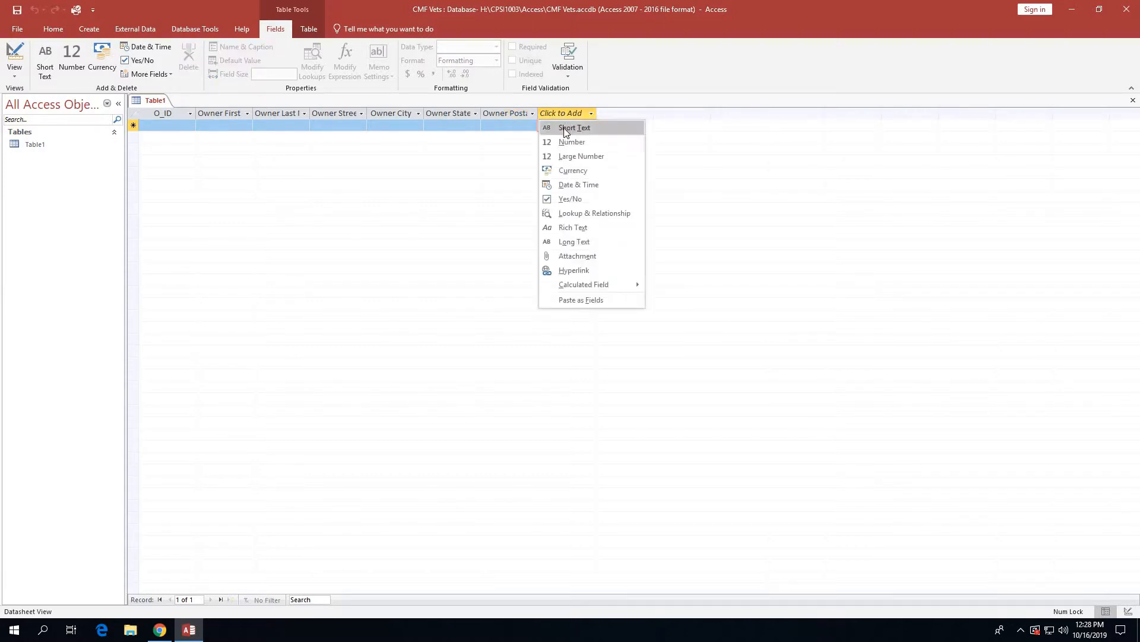
click(565, 128)
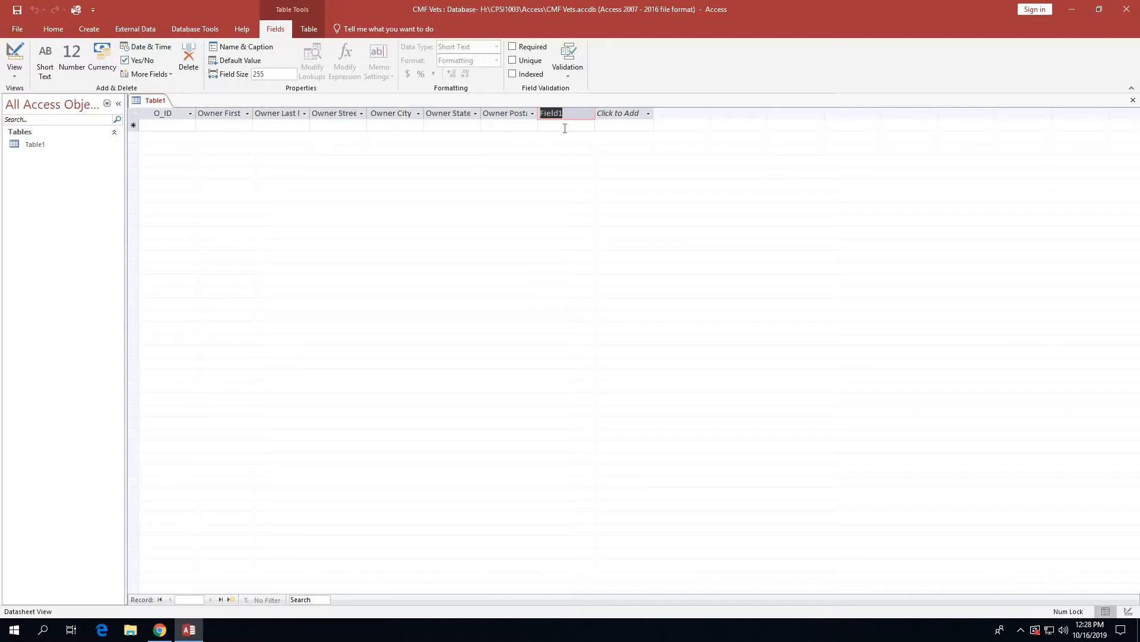
text(Home Phone)
key(Return)
click(565, 125)
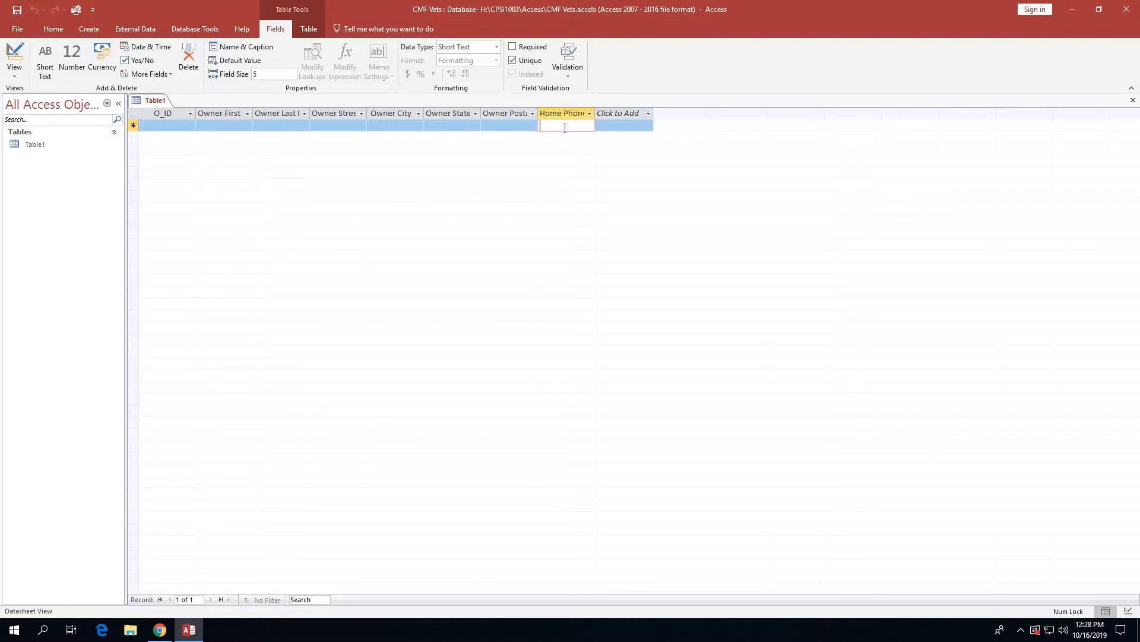
double_click(260, 72)
text(25)
Add a Mobile Phone short text field.
click(630, 114)
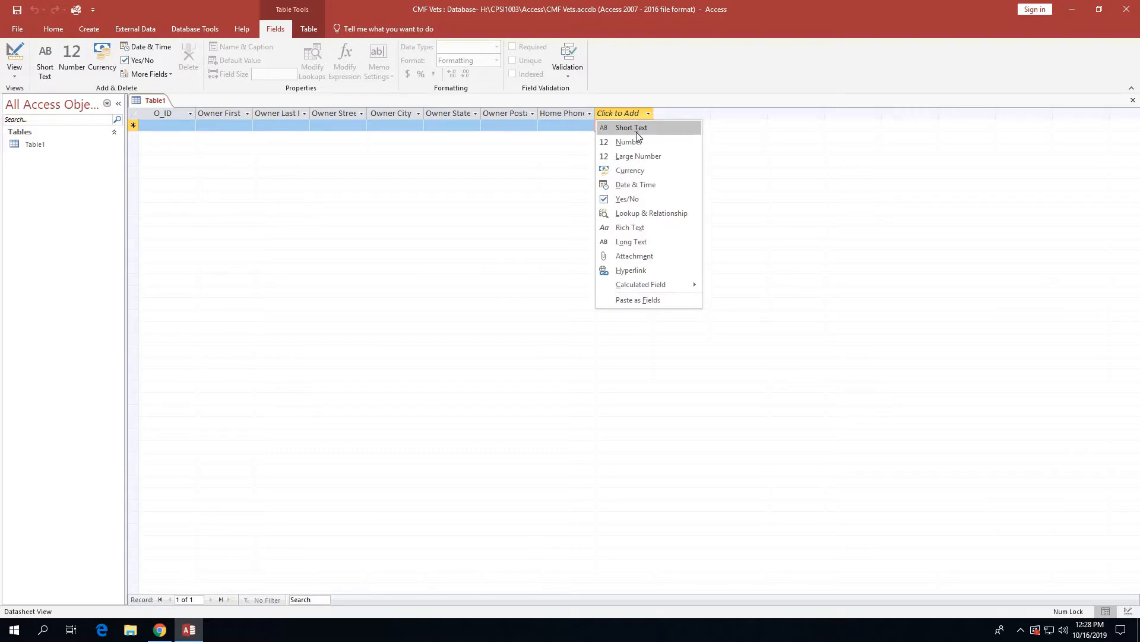
click(636, 131)
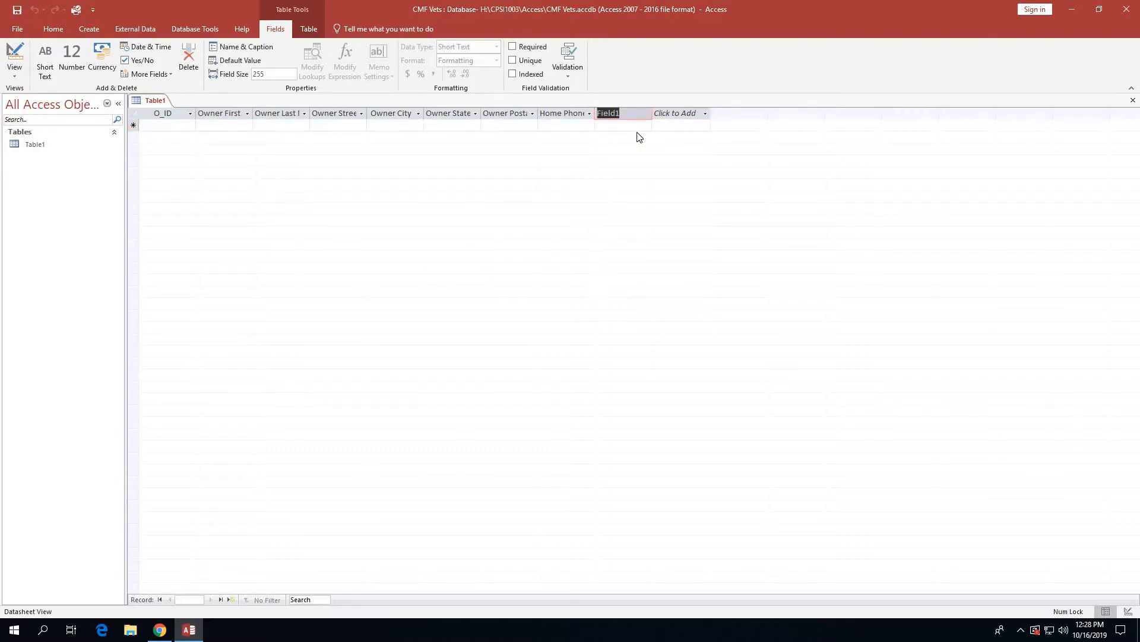
text(Mobile Phone)
click(673, 116)
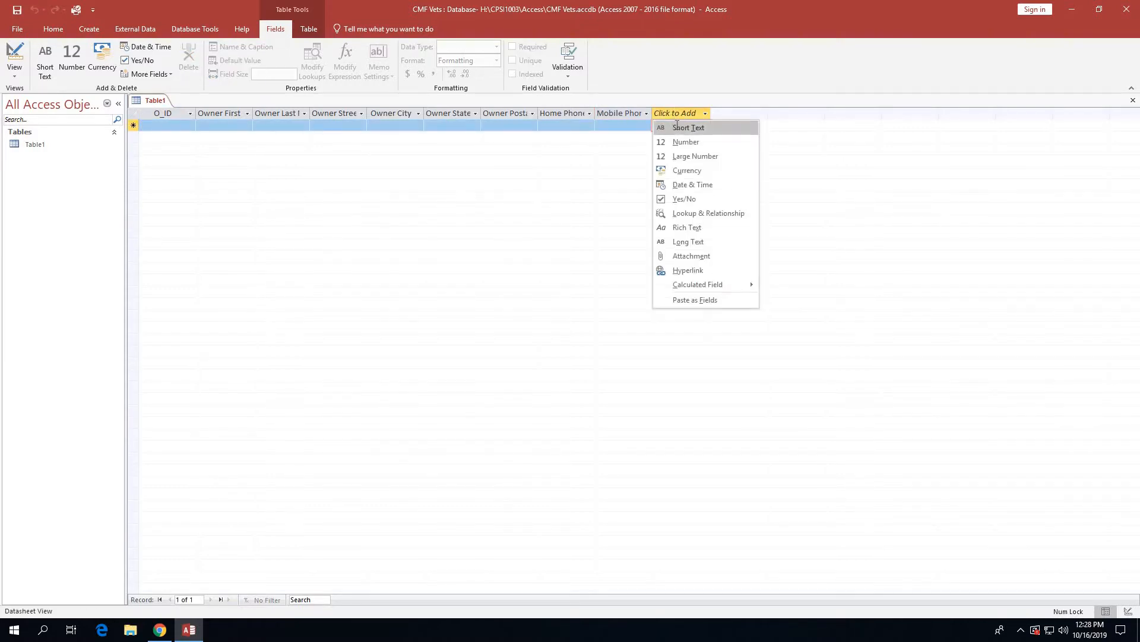
Add an Email Address short text field and type 5 into its field size.
click(677, 126)
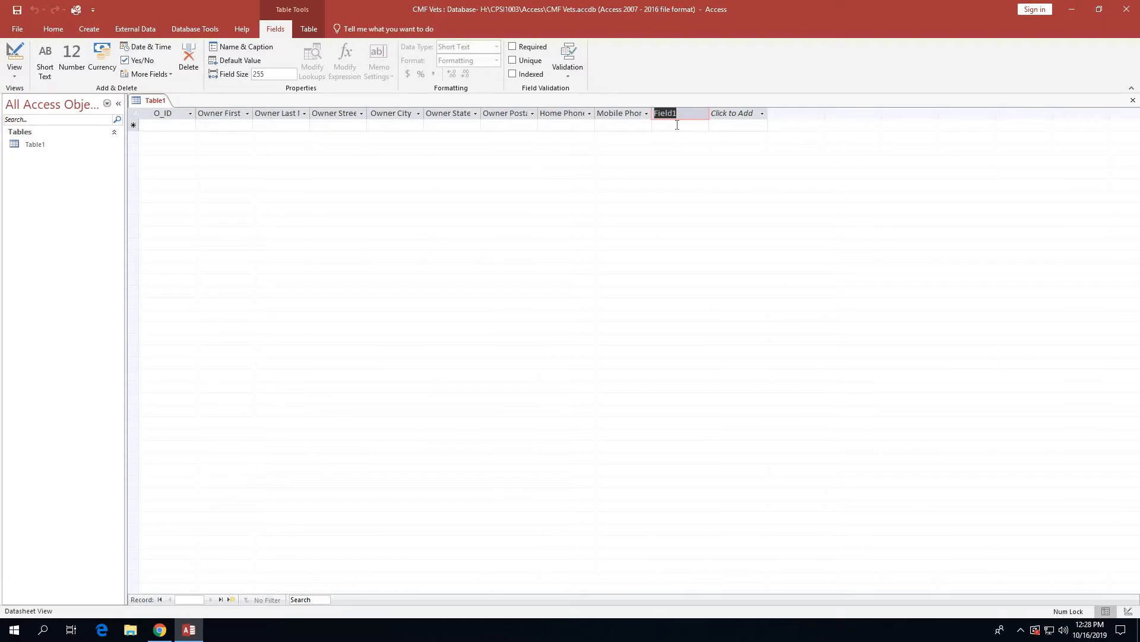
text(Em)
text(a)
key(BackSpace)
text(mail Address)
click(677, 125)
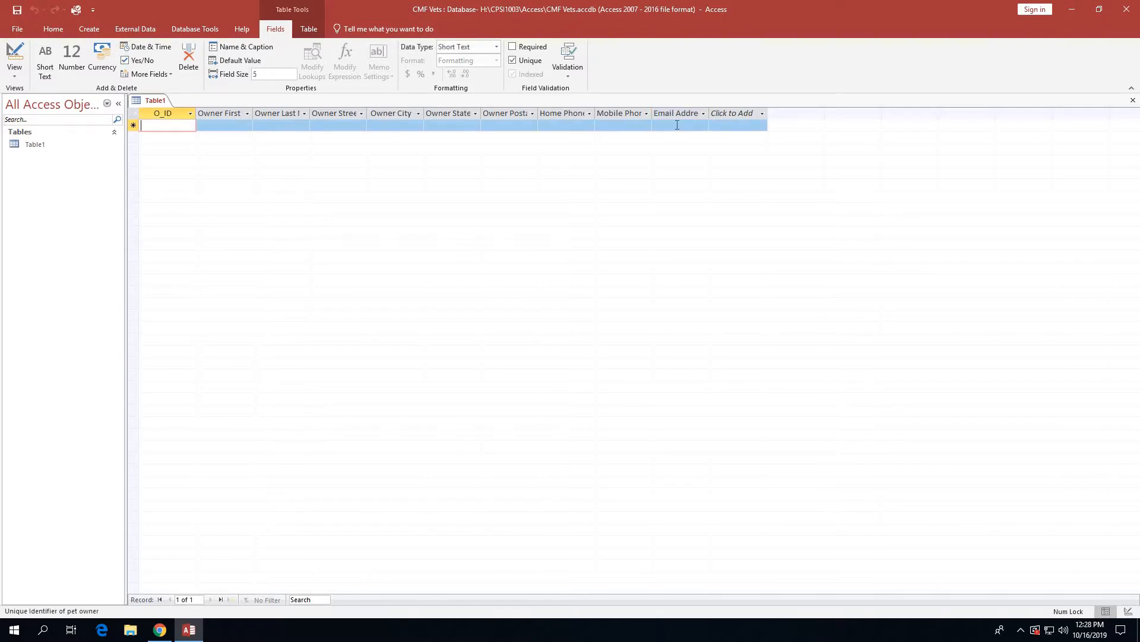
click(677, 124)
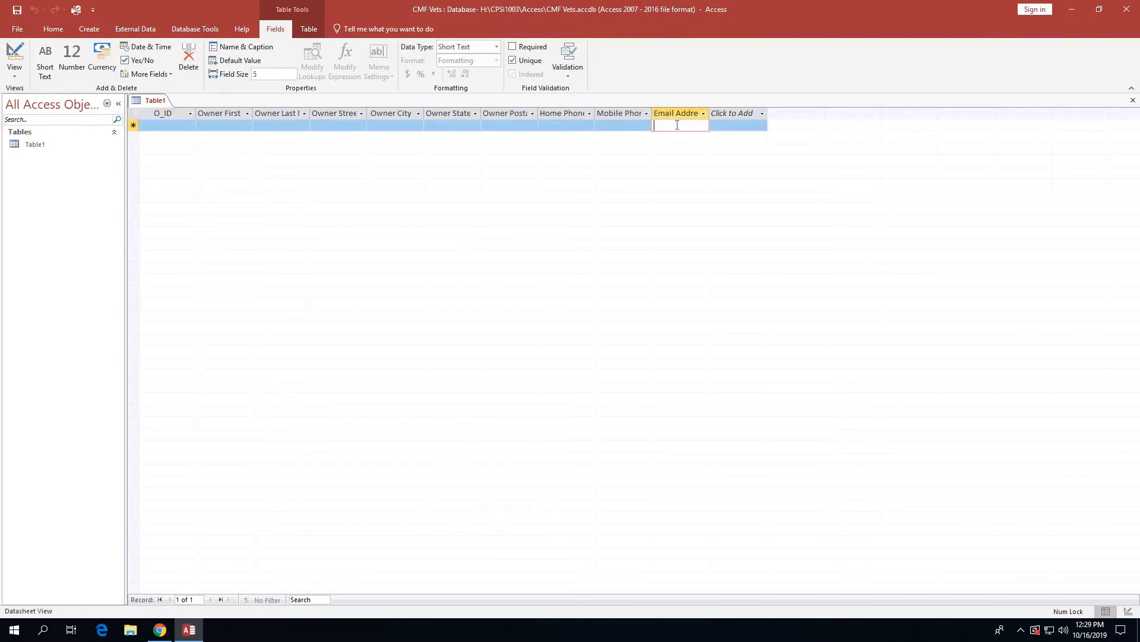
click(260, 75)
text(50)
Set the Mobile Phone field size to 25, then check the Home Phone and Owner Postal settings.
click(631, 127)
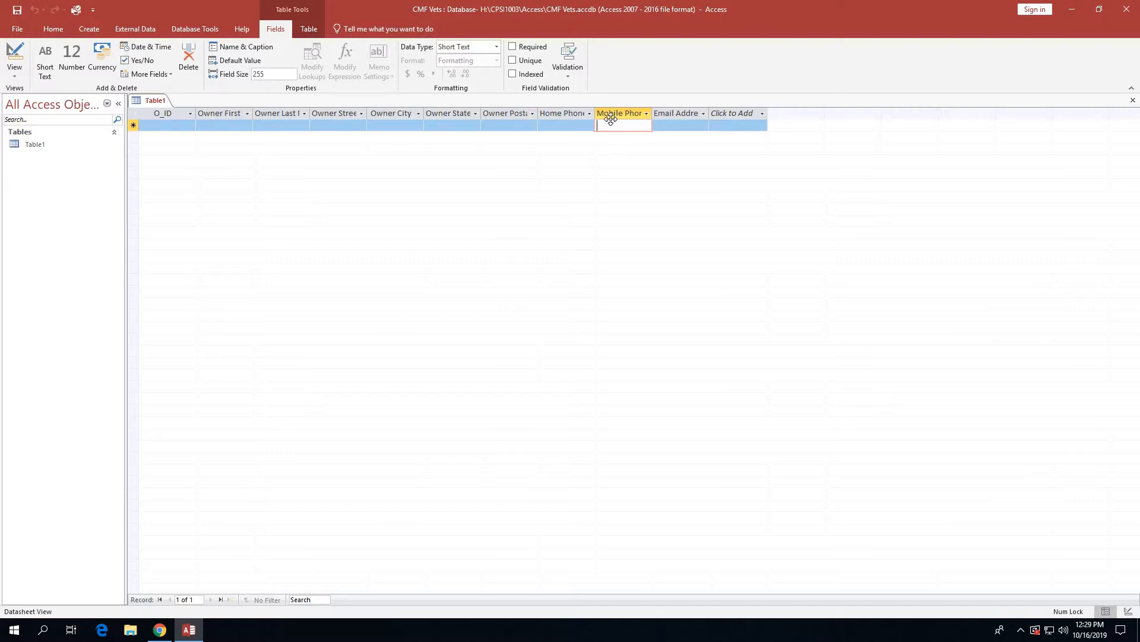
click(261, 74)
text(25)
click(553, 127)
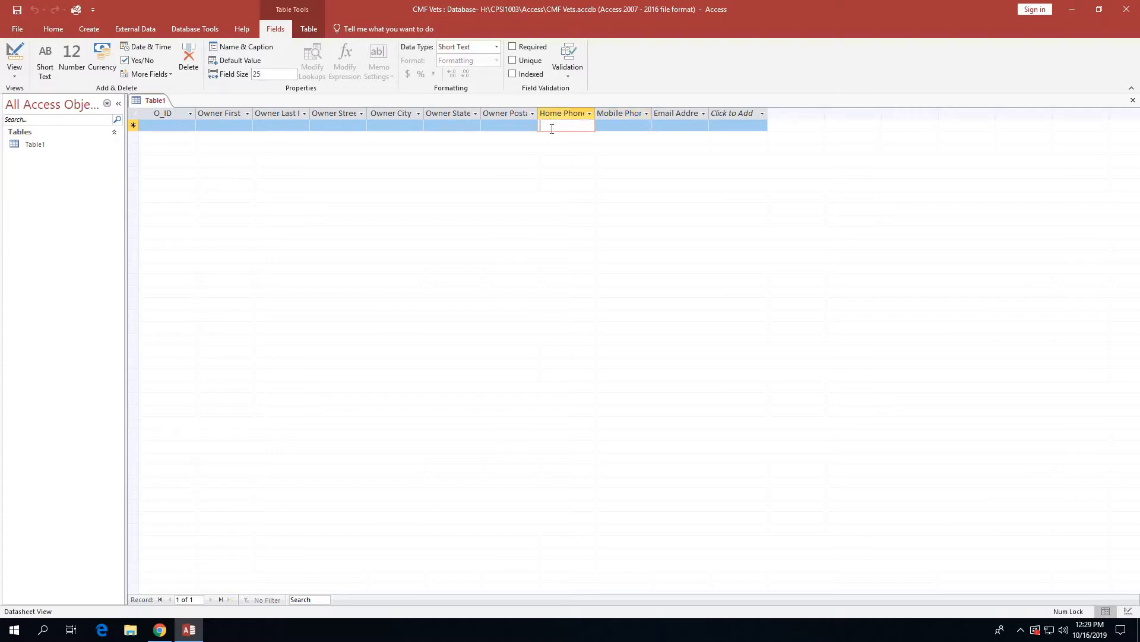
click(513, 126)
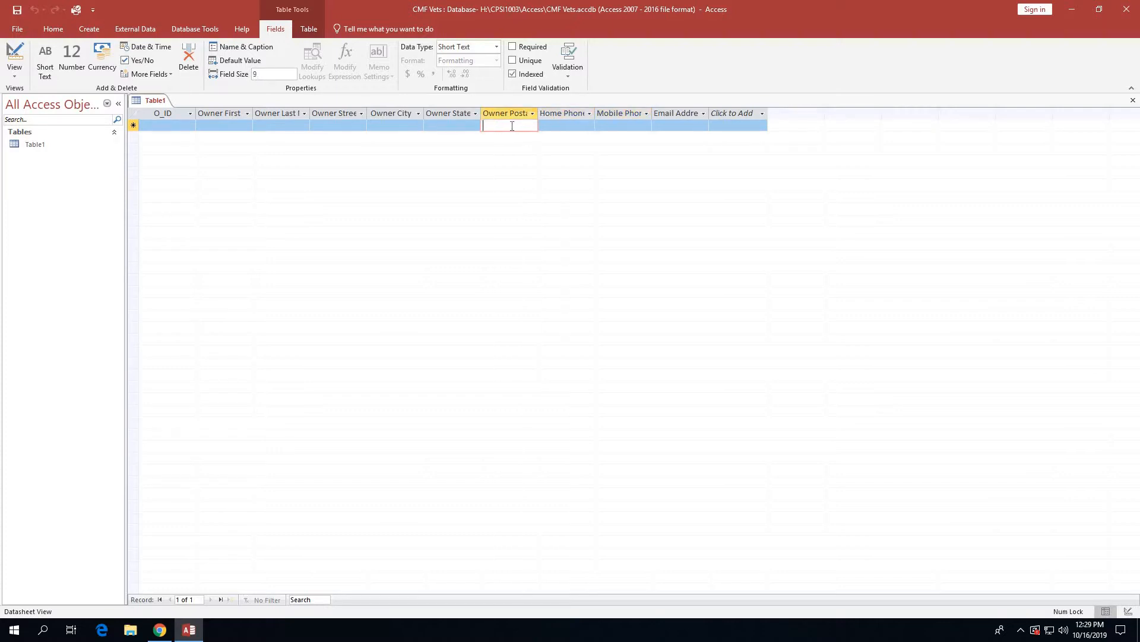
Review each field's settings from O_ID through Email Address to confirm the field sizes.
click(172, 127)
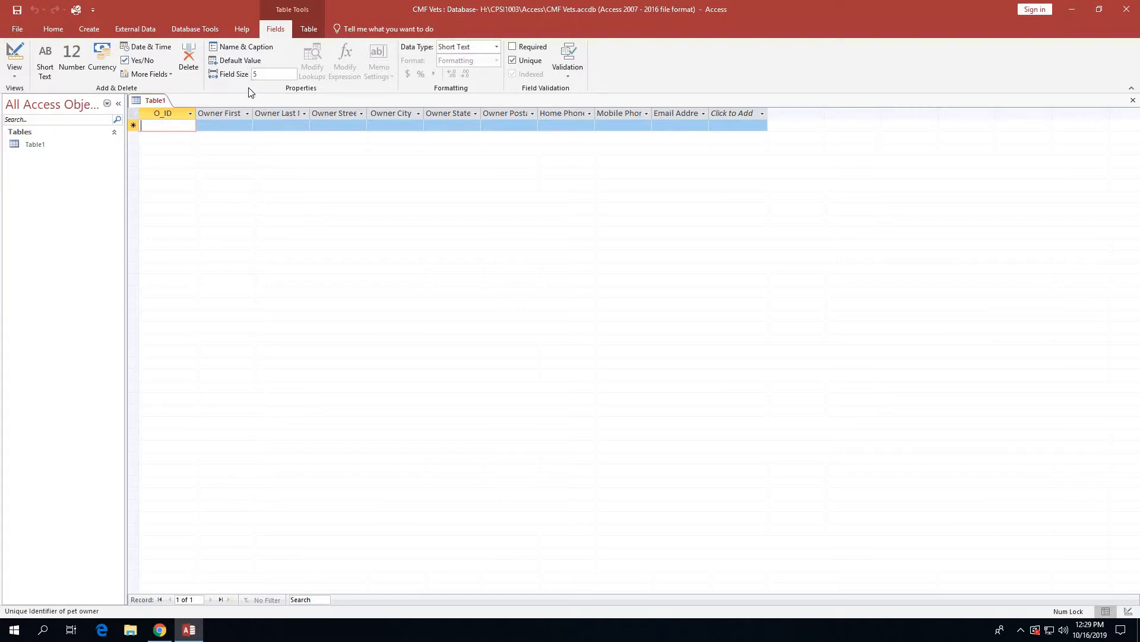
click(223, 125)
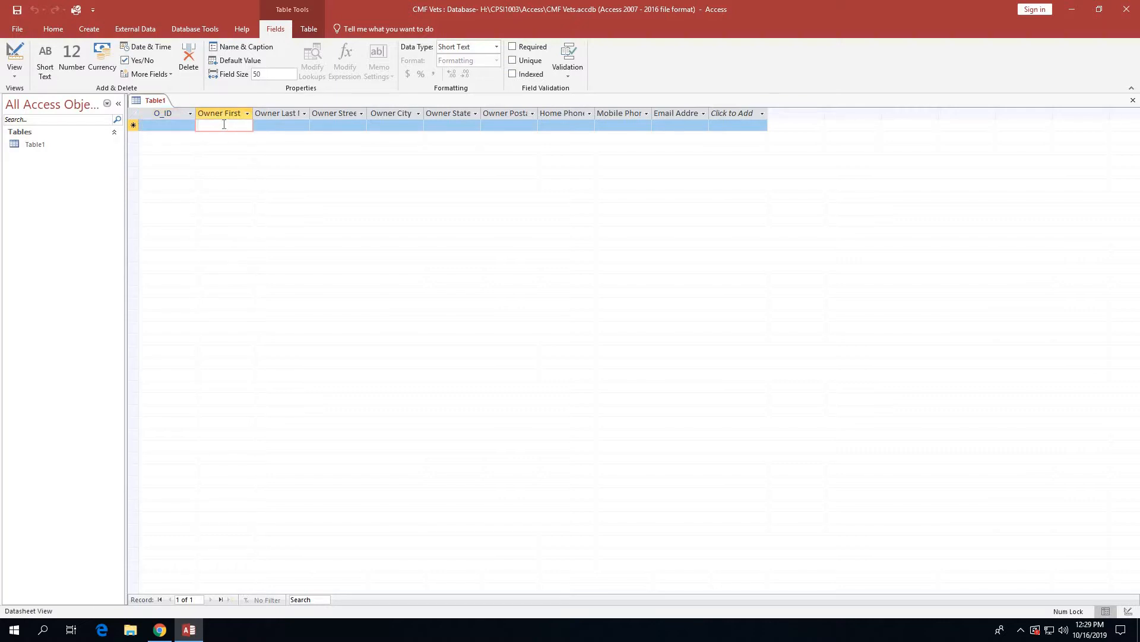
click(272, 125)
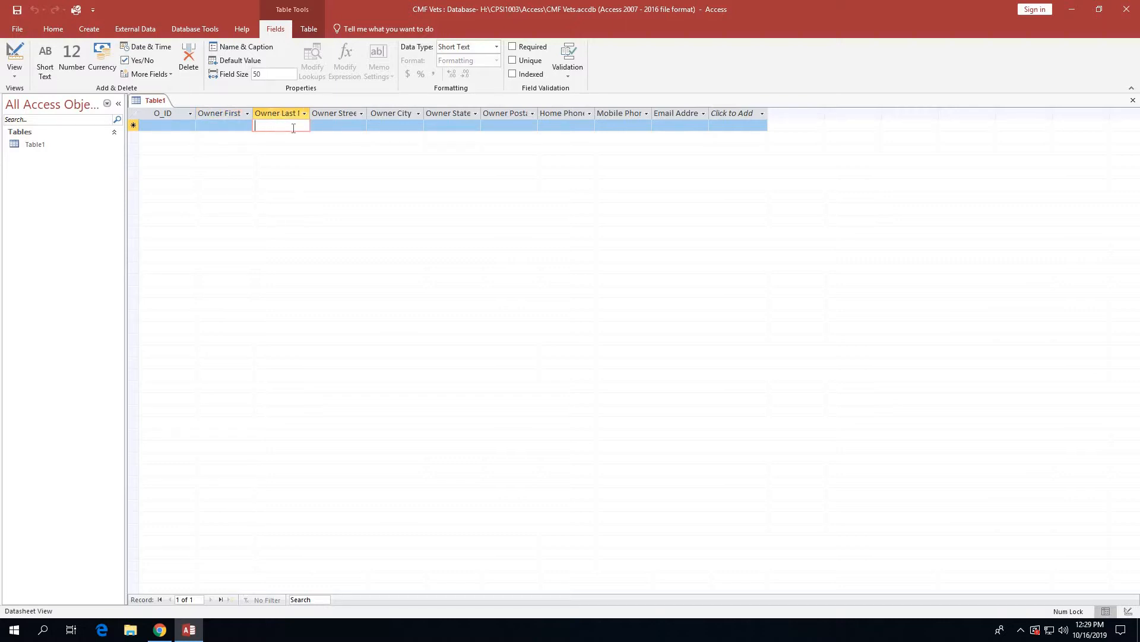
click(325, 125)
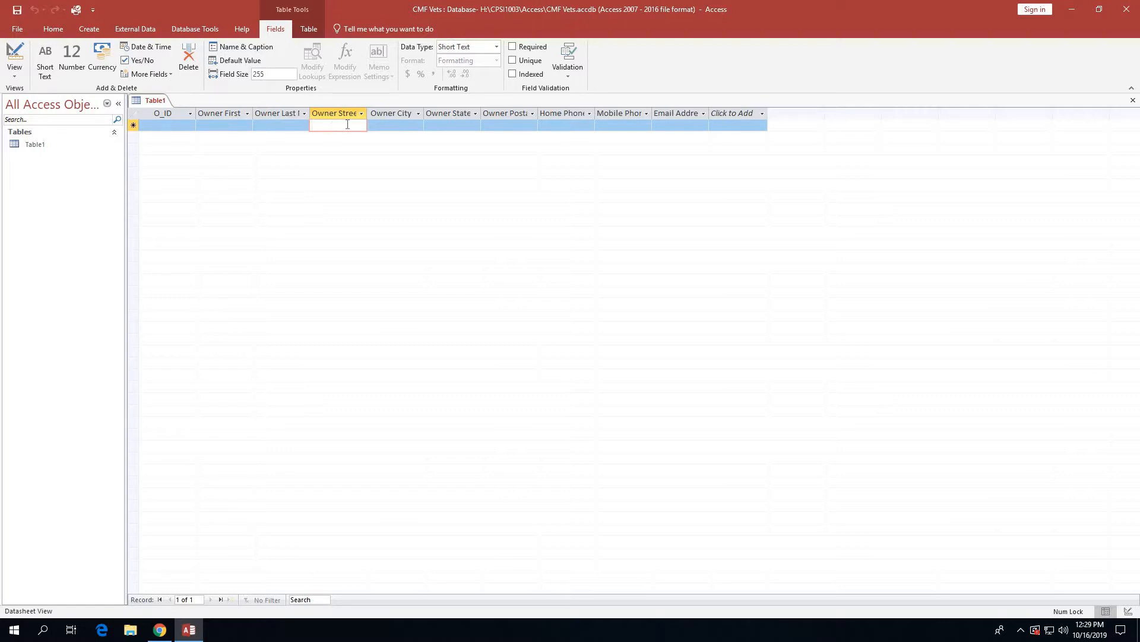
click(381, 125)
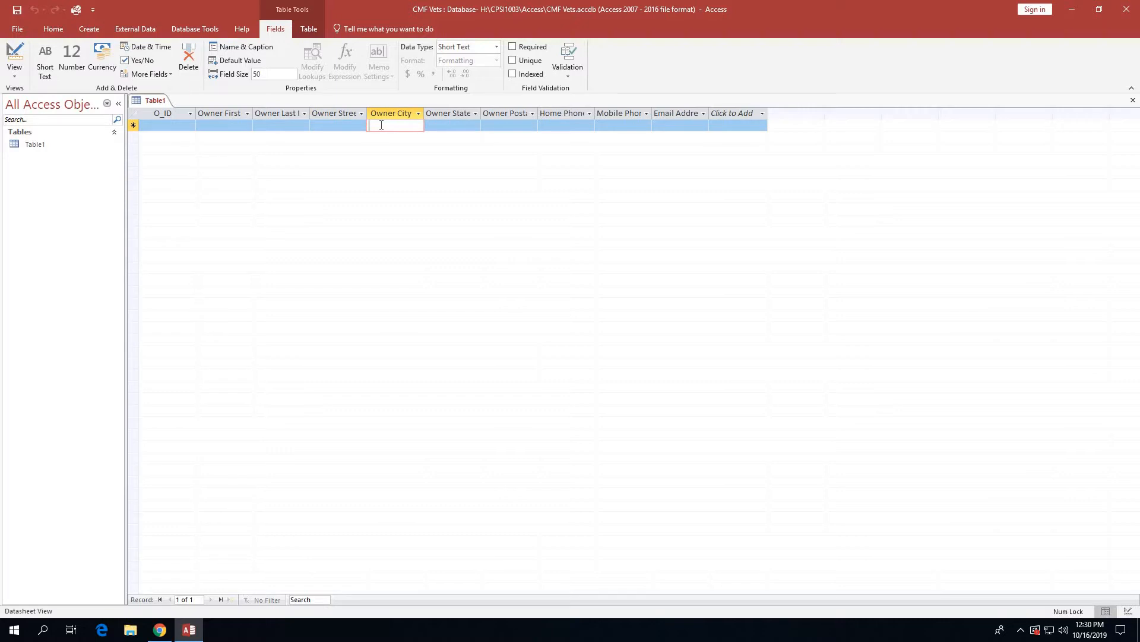
click(442, 128)
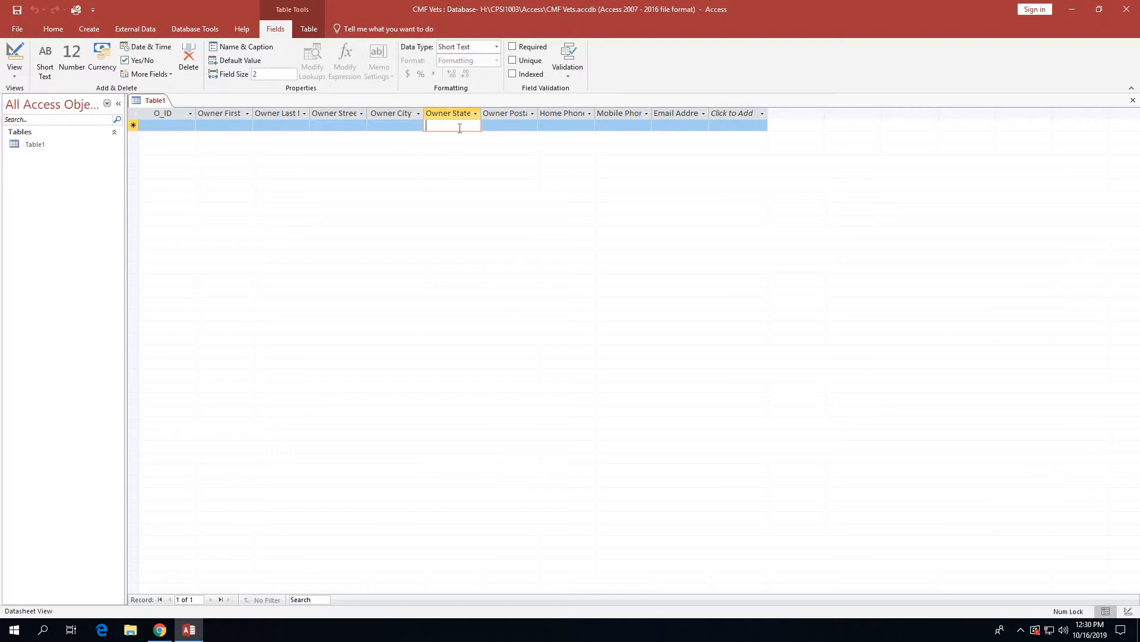
click(500, 124)
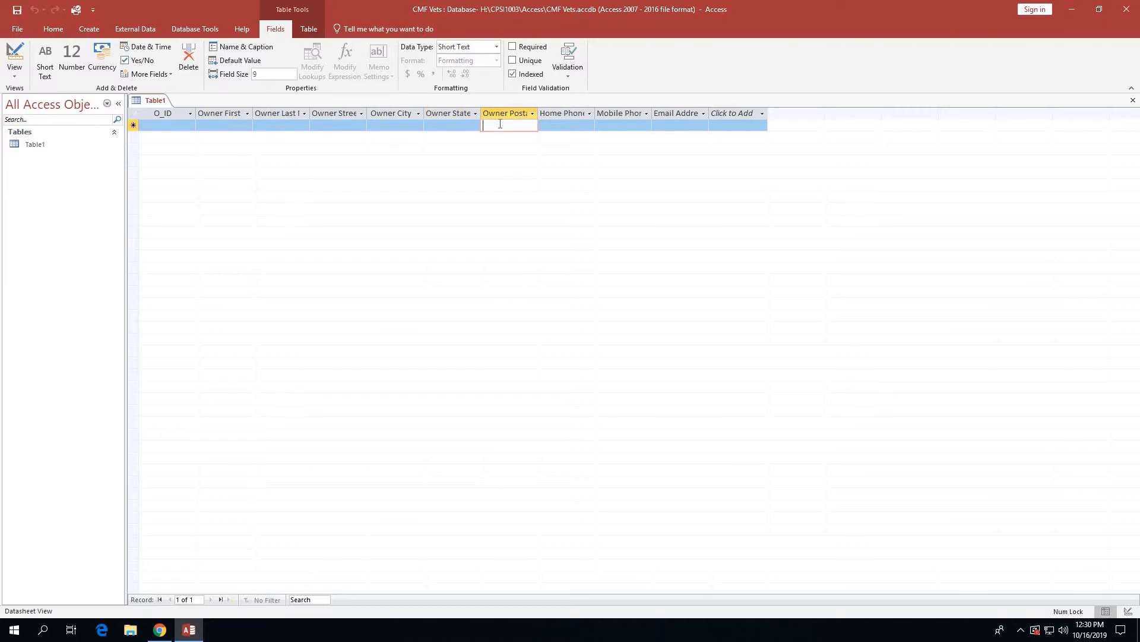
click(551, 129)
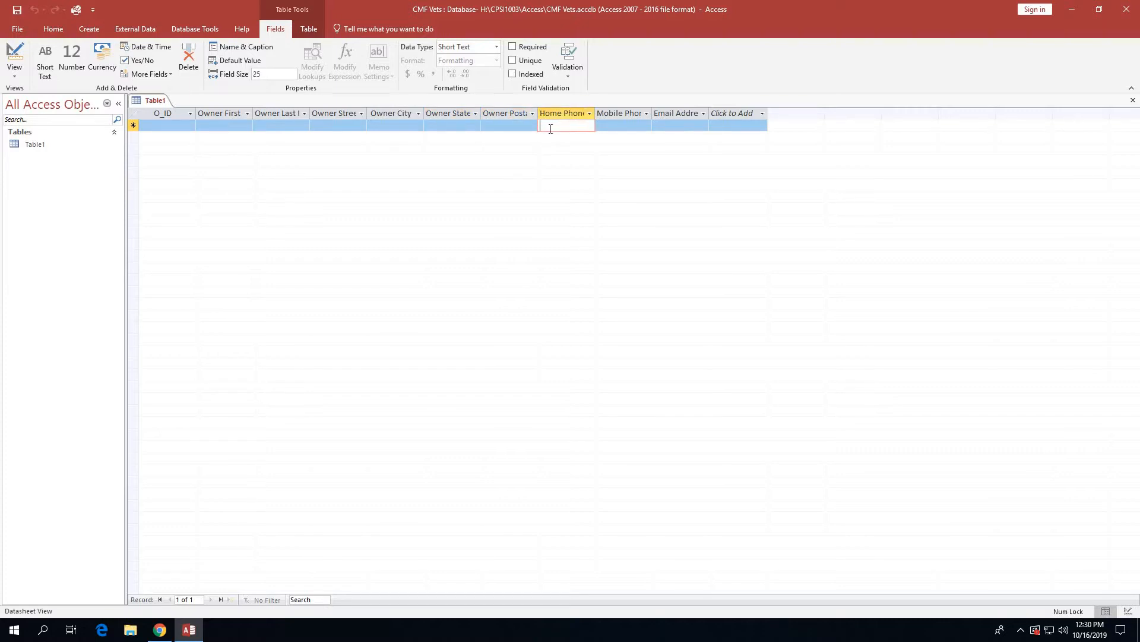
click(610, 123)
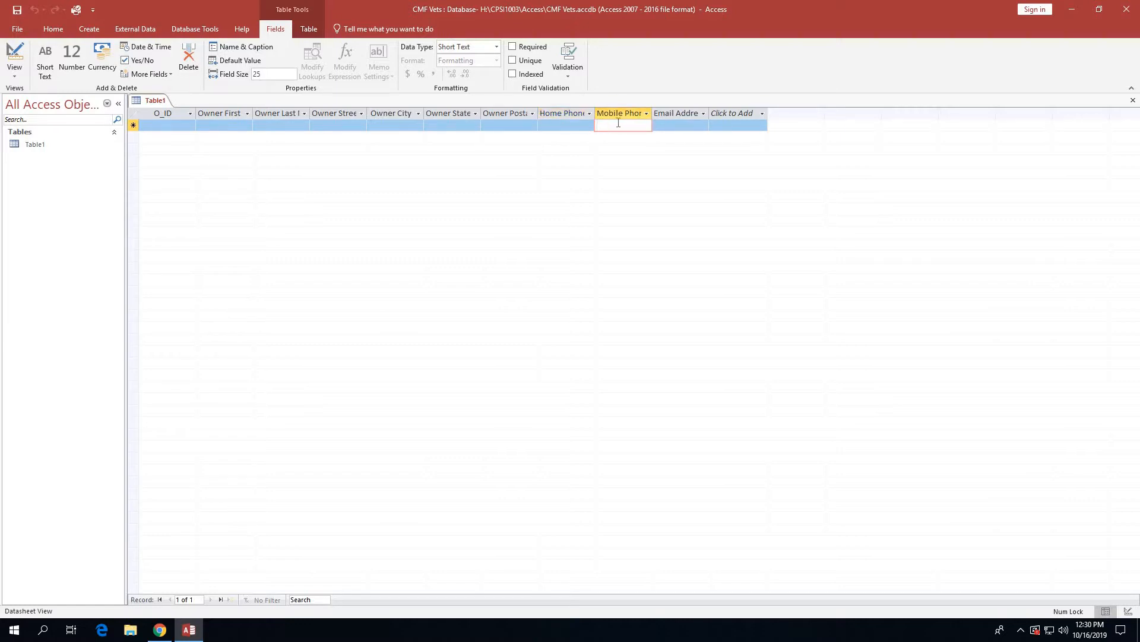
click(669, 124)
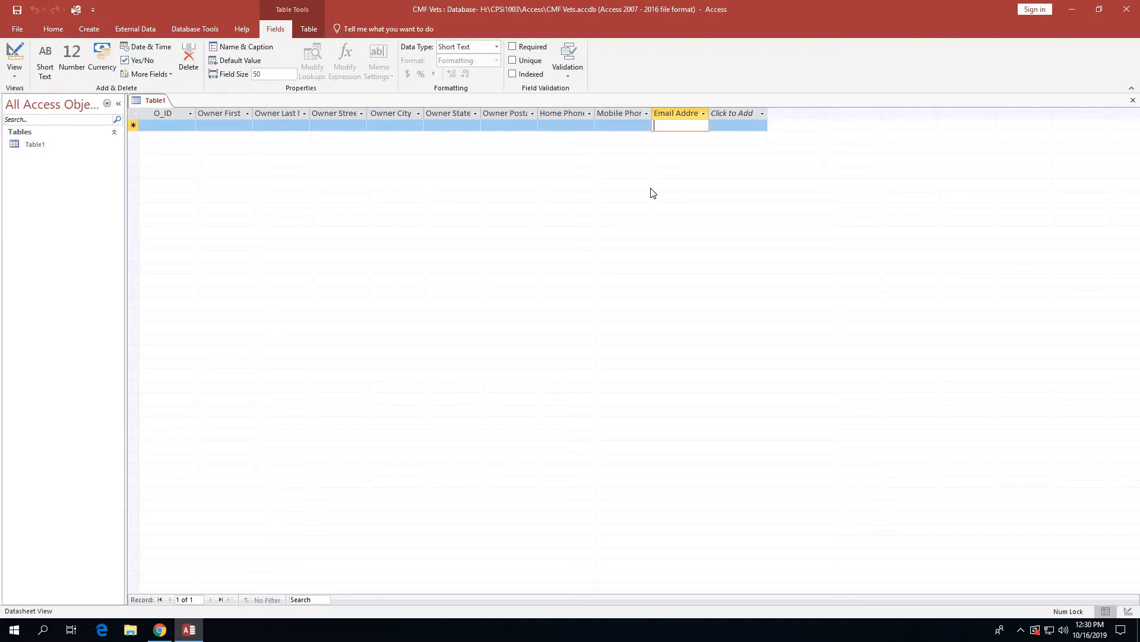
Save the new table with the name 'Owners'.
click(16, 10)
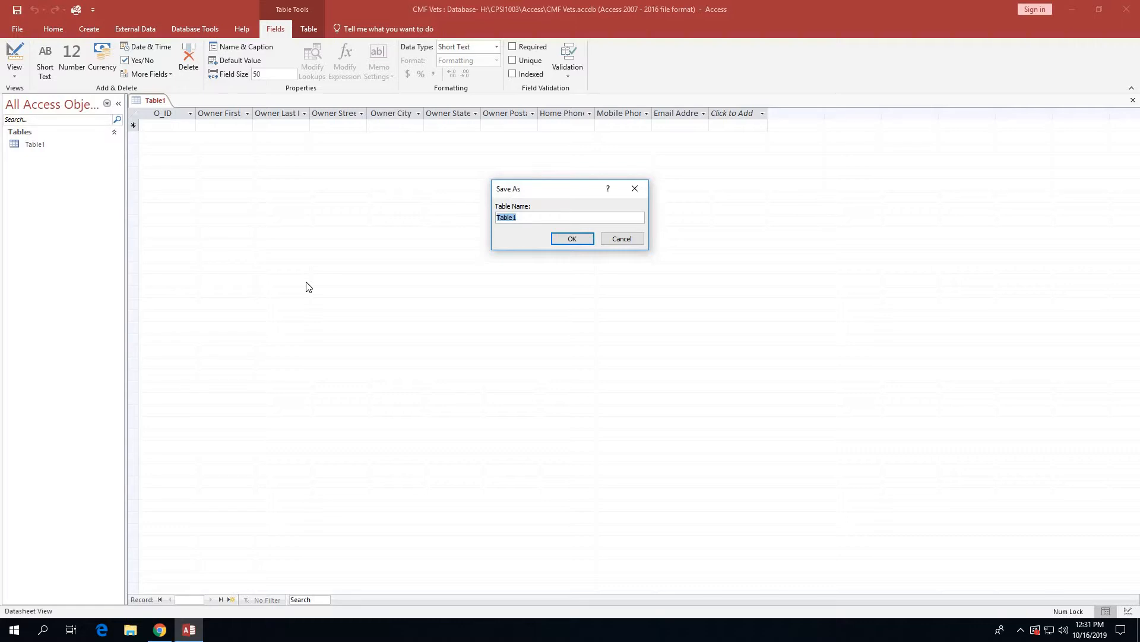
text(Owners)
click(563, 239)
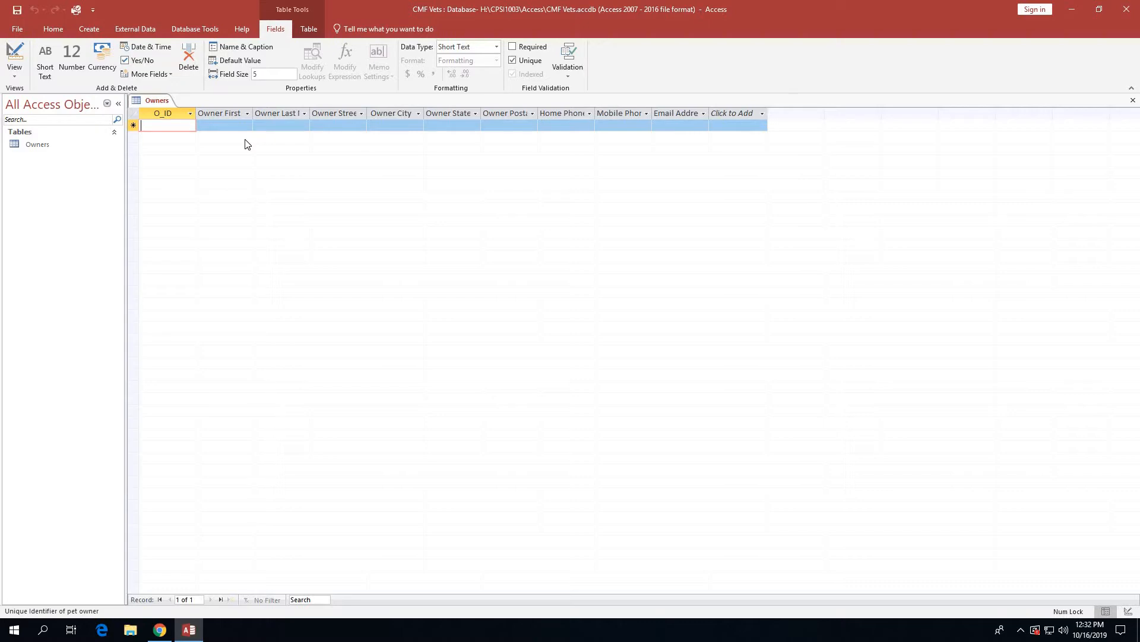
Switch the Owners table to Design View to show its fields and properties.
click(15, 52)
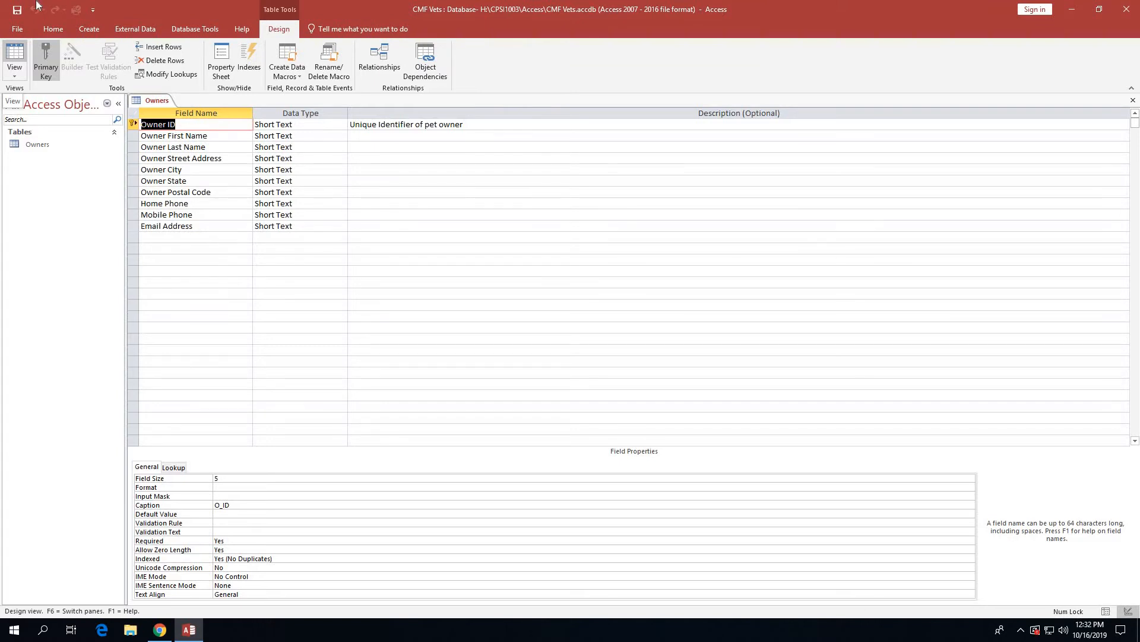
click(14, 76)
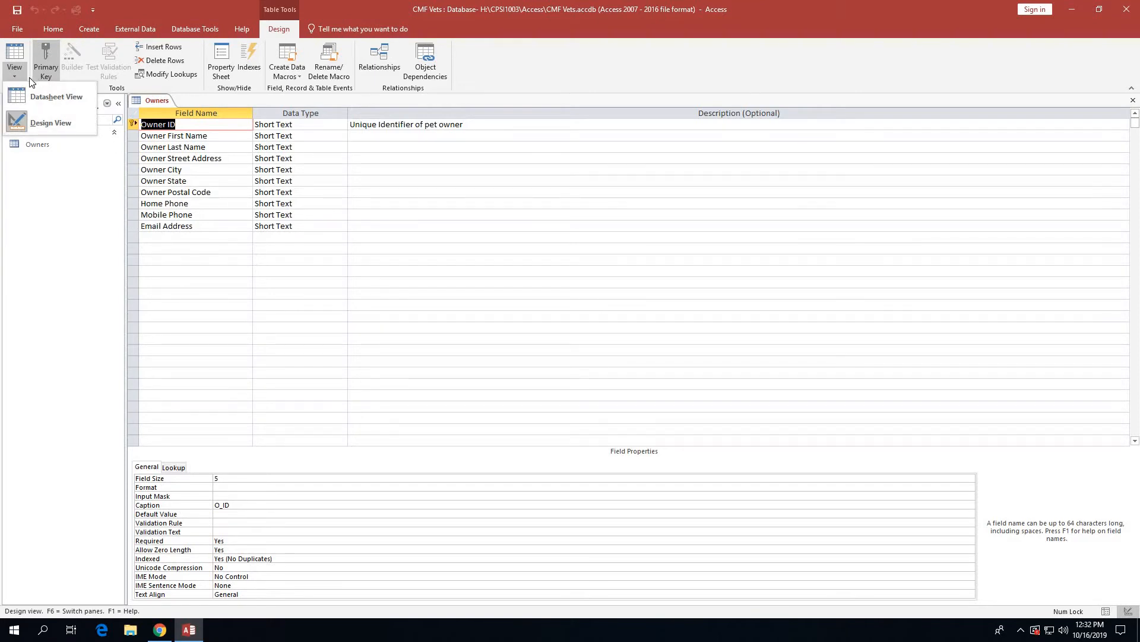
click(238, 268)
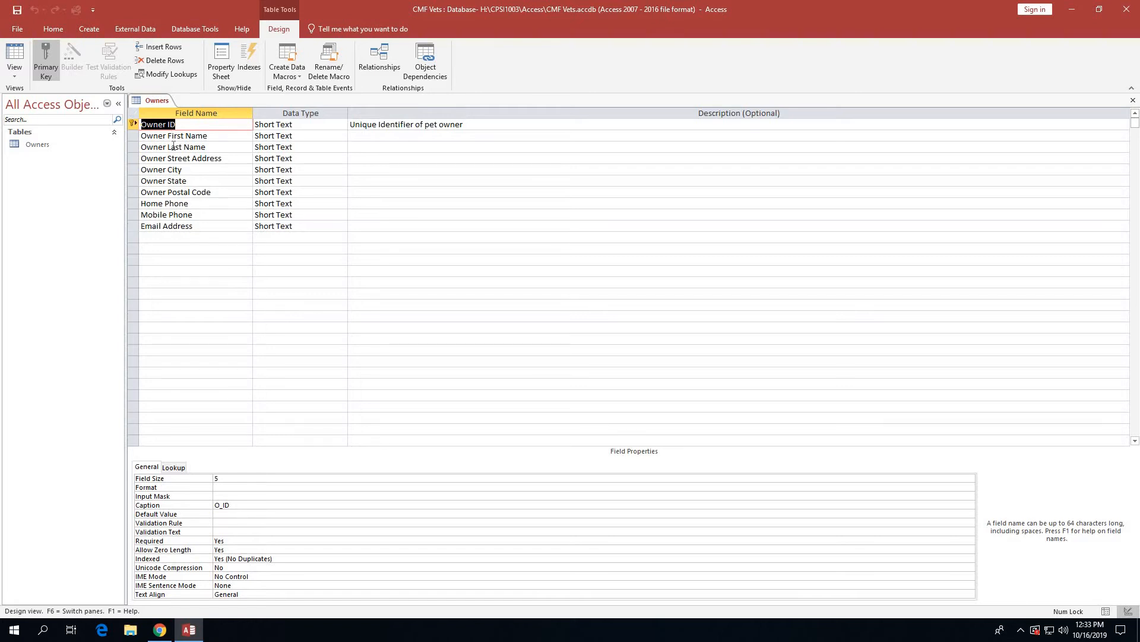
click(174, 136)
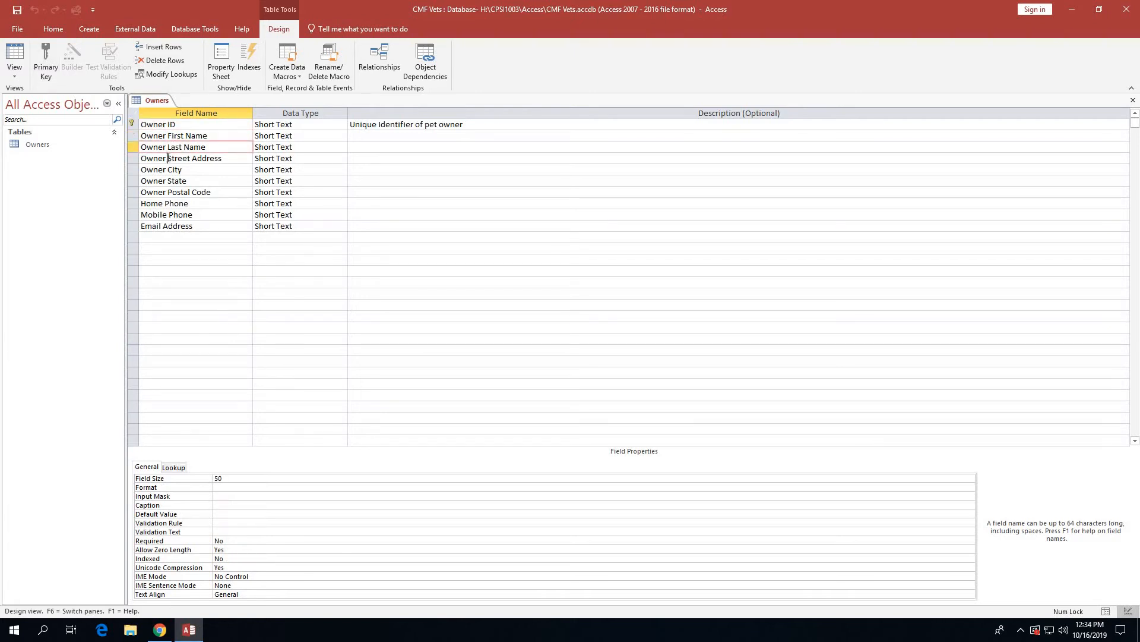
click(167, 159)
click(166, 169)
click(162, 181)
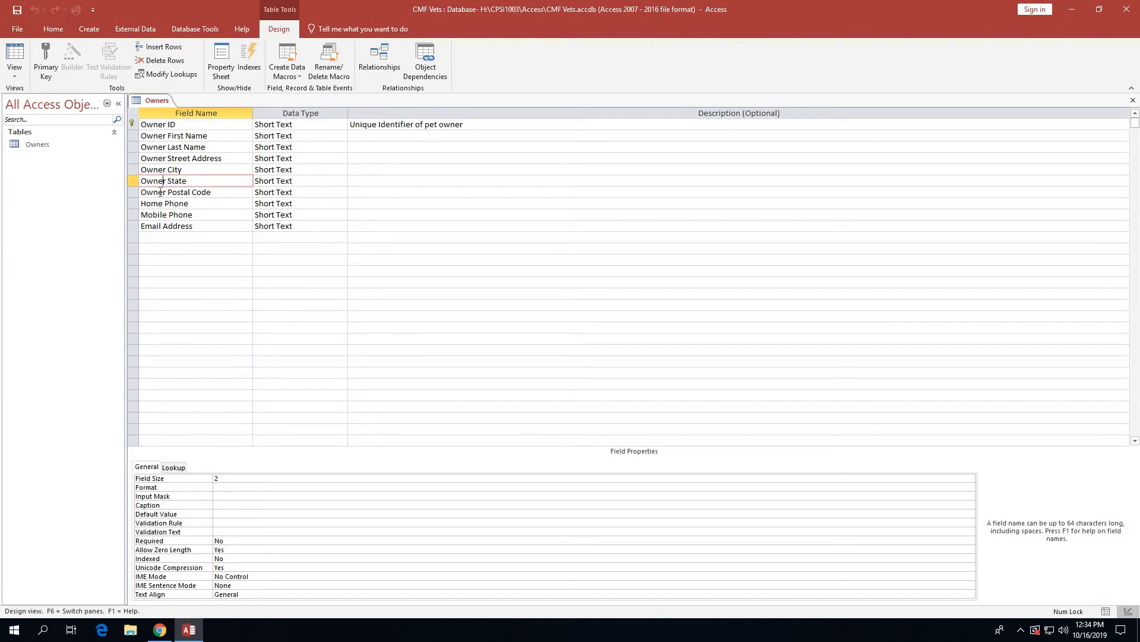
click(160, 192)
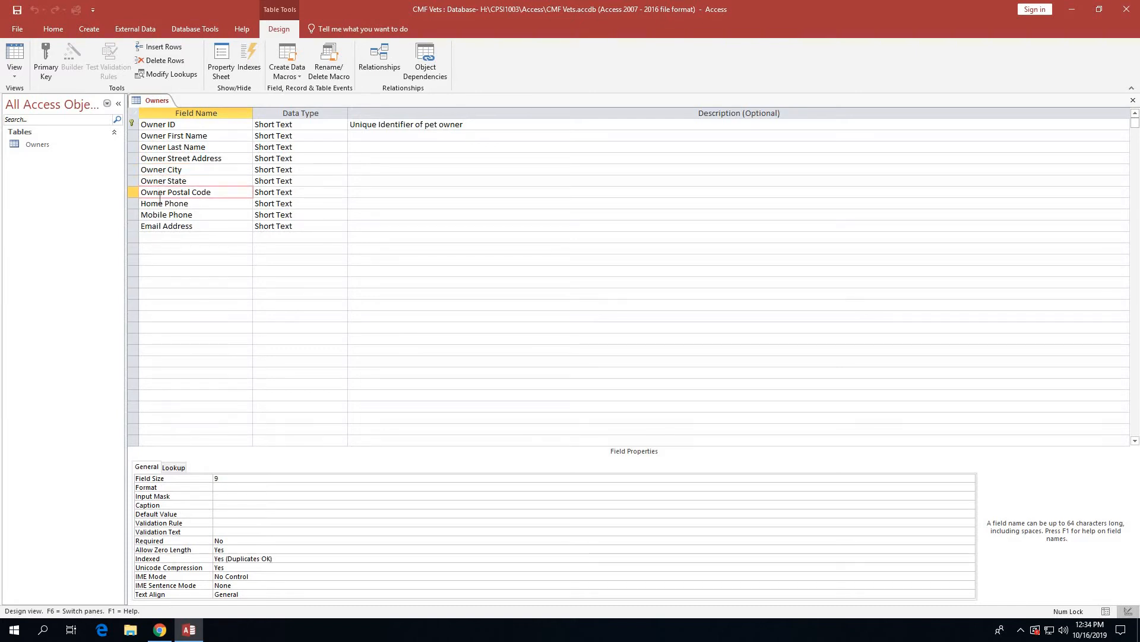
click(158, 204)
click(157, 215)
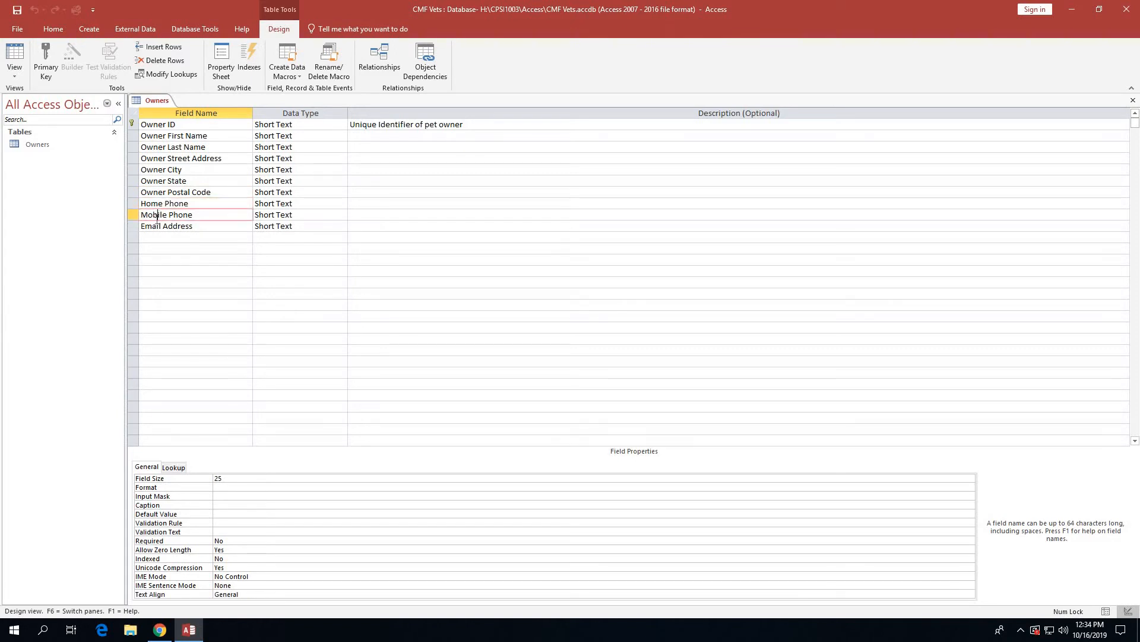
click(156, 226)
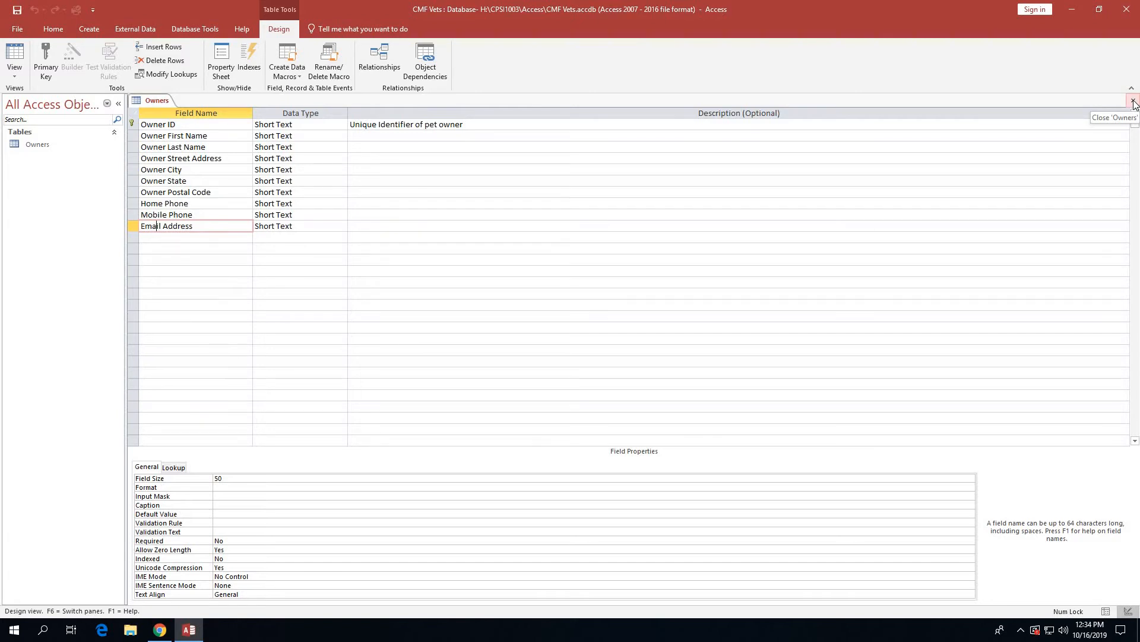
Close the Owners table design.
click(1135, 104)
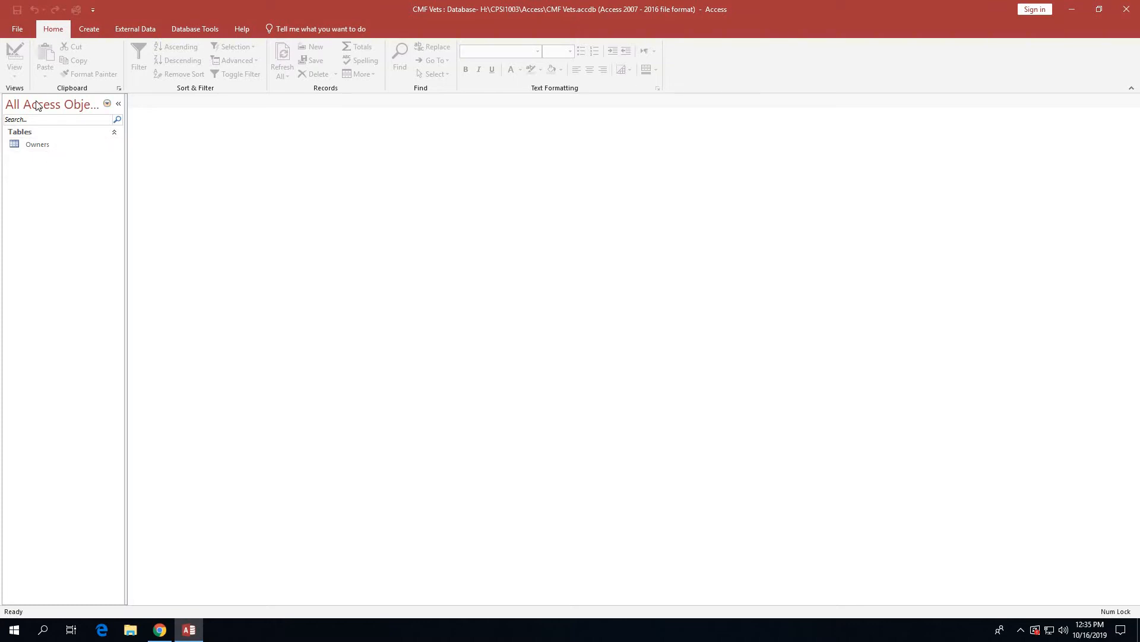
Open the Owners table as a datasheet from the navigation pane, then collapse the pane.
right_click(36, 147)
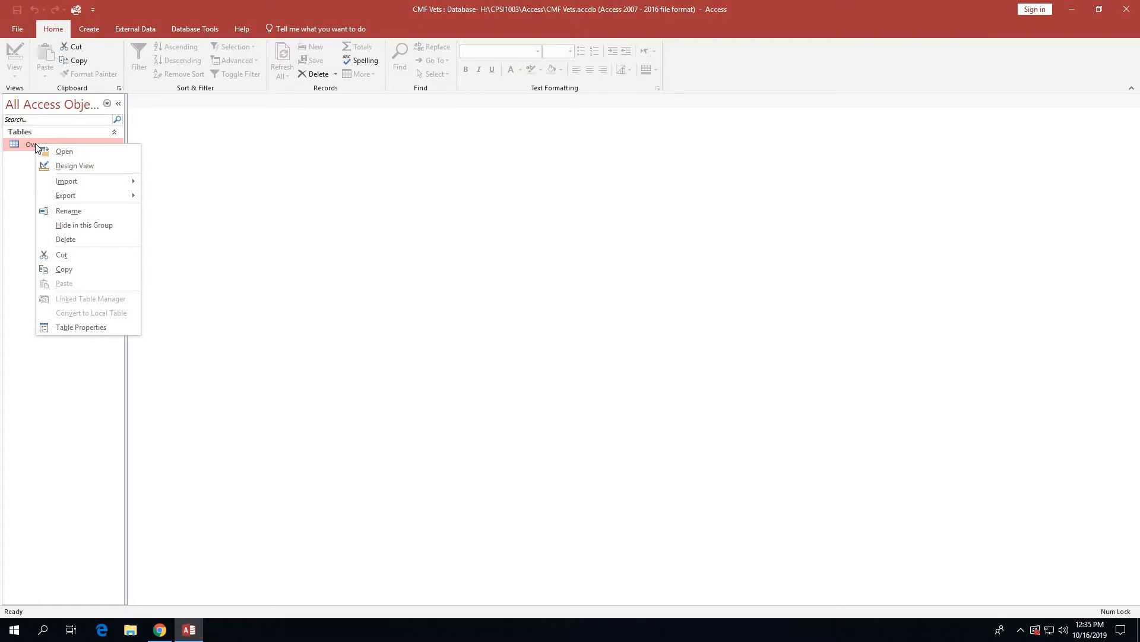
click(66, 152)
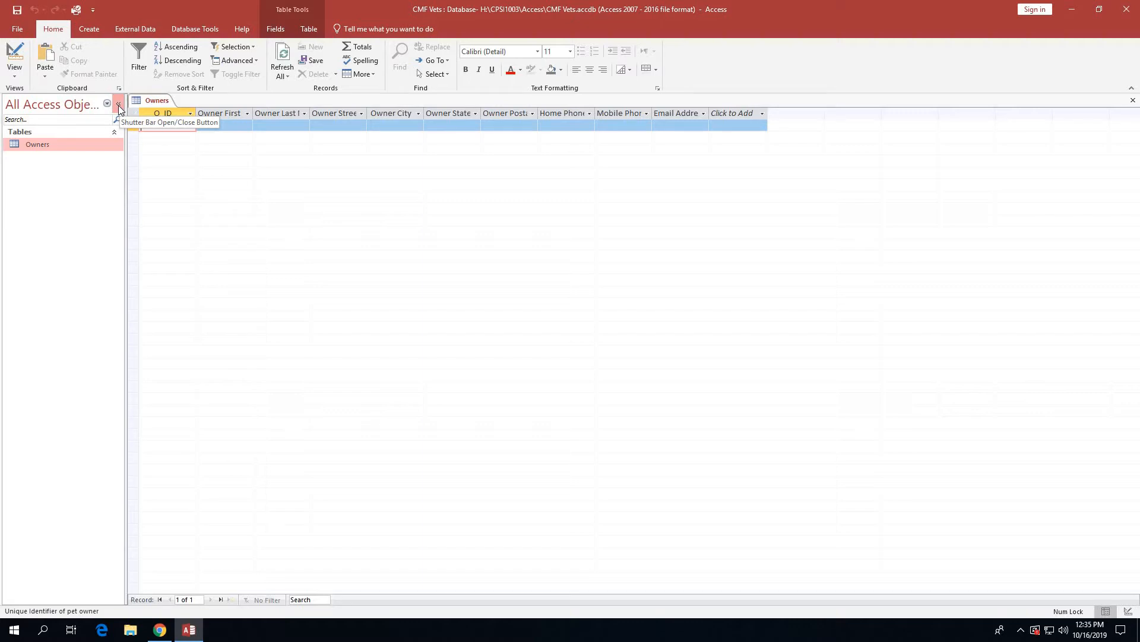
click(118, 106)
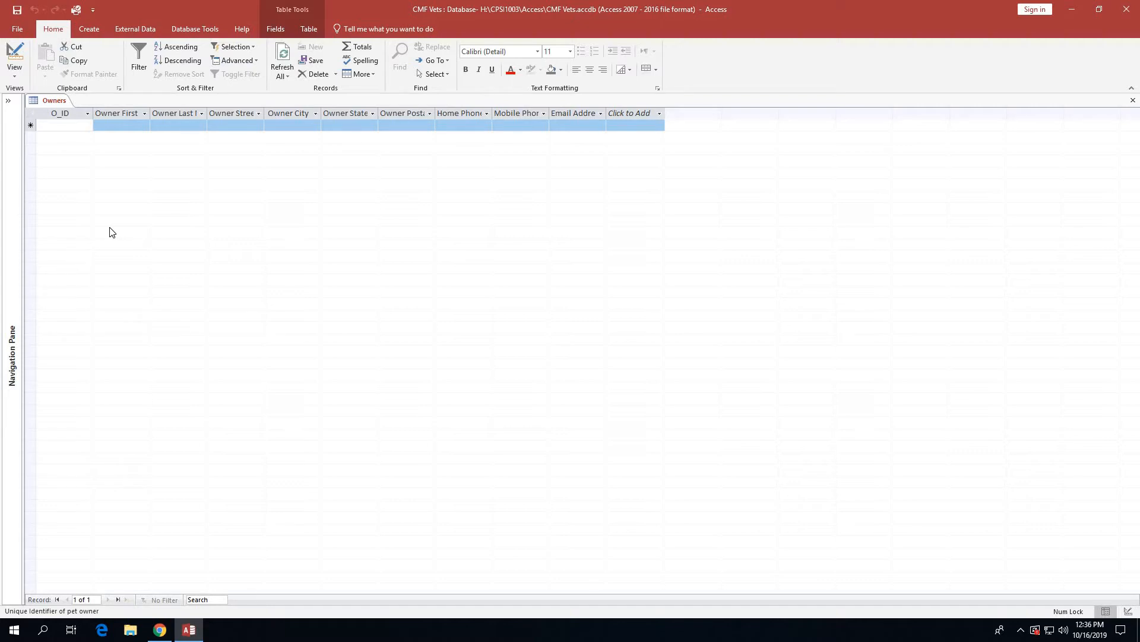
Start record O-1 by entering the owner ID, first and last name, and street address.
click(63, 126)
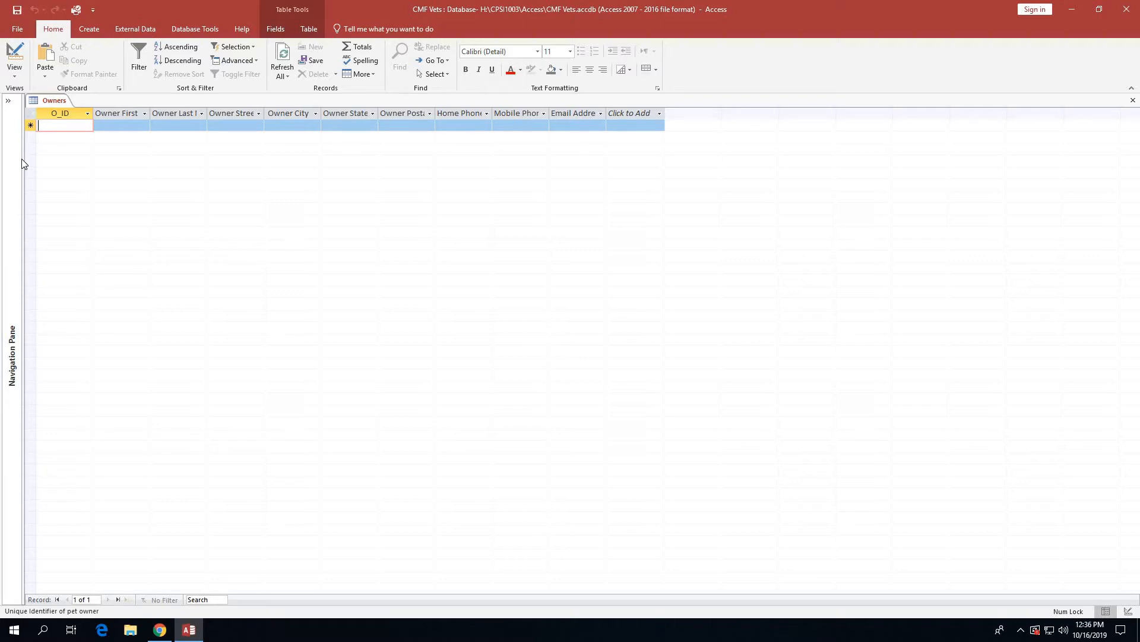
text(O-1)
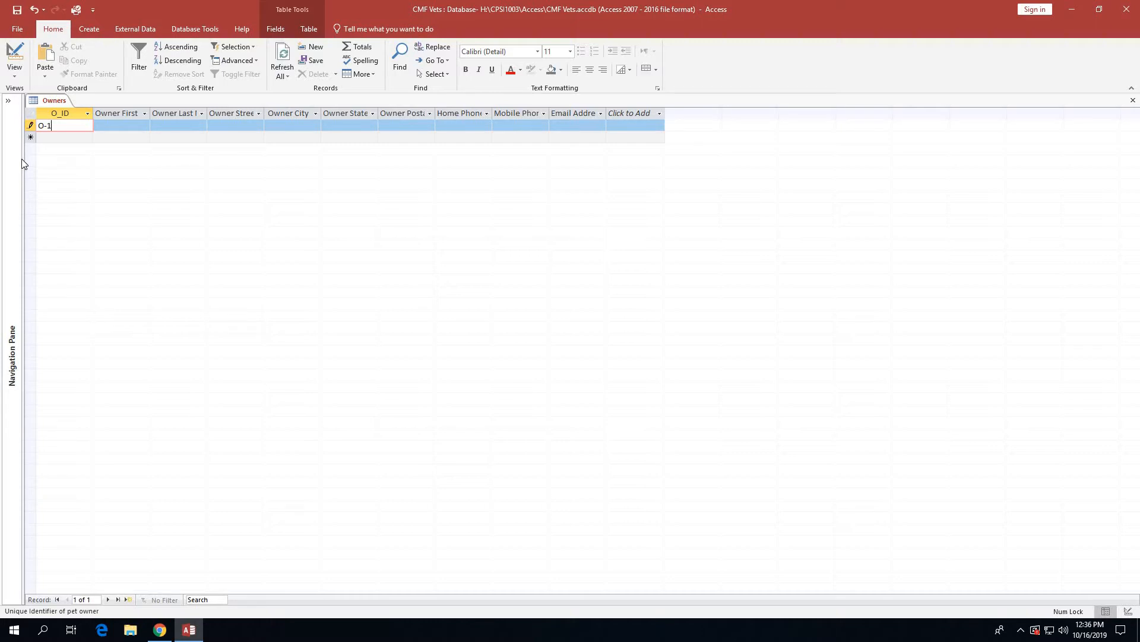
key(Tab)
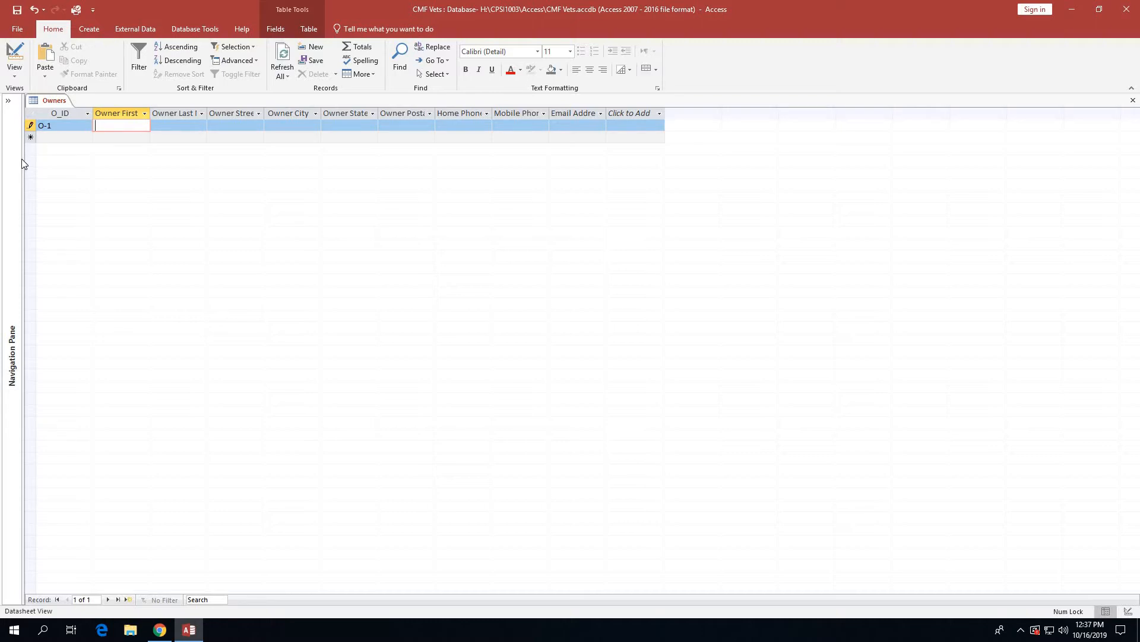
key(Tab)
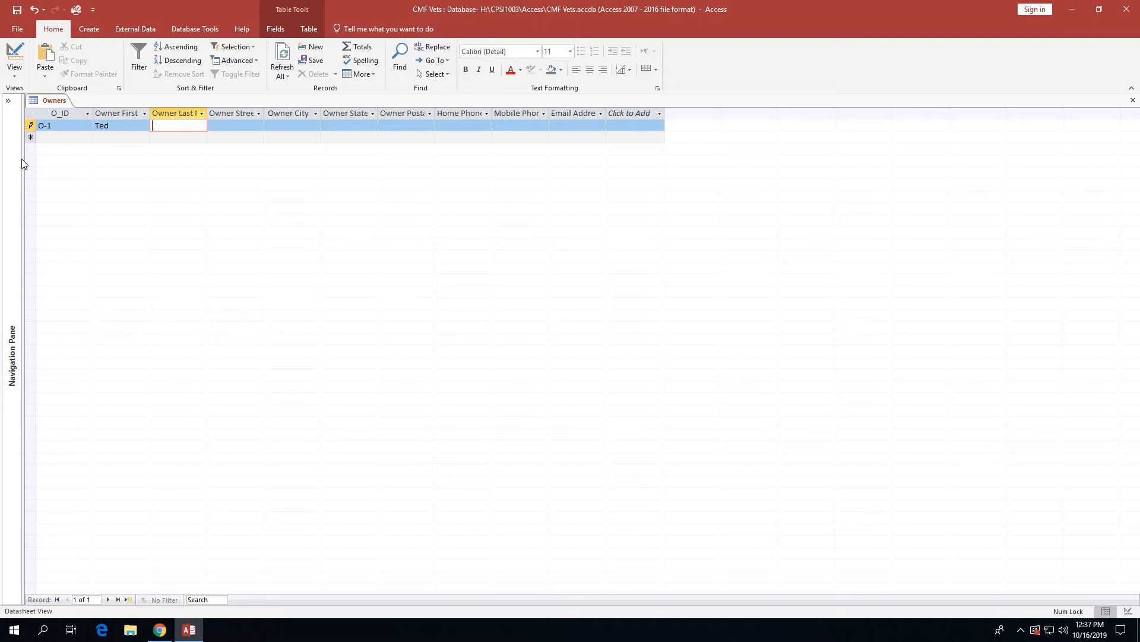
key(Tab)
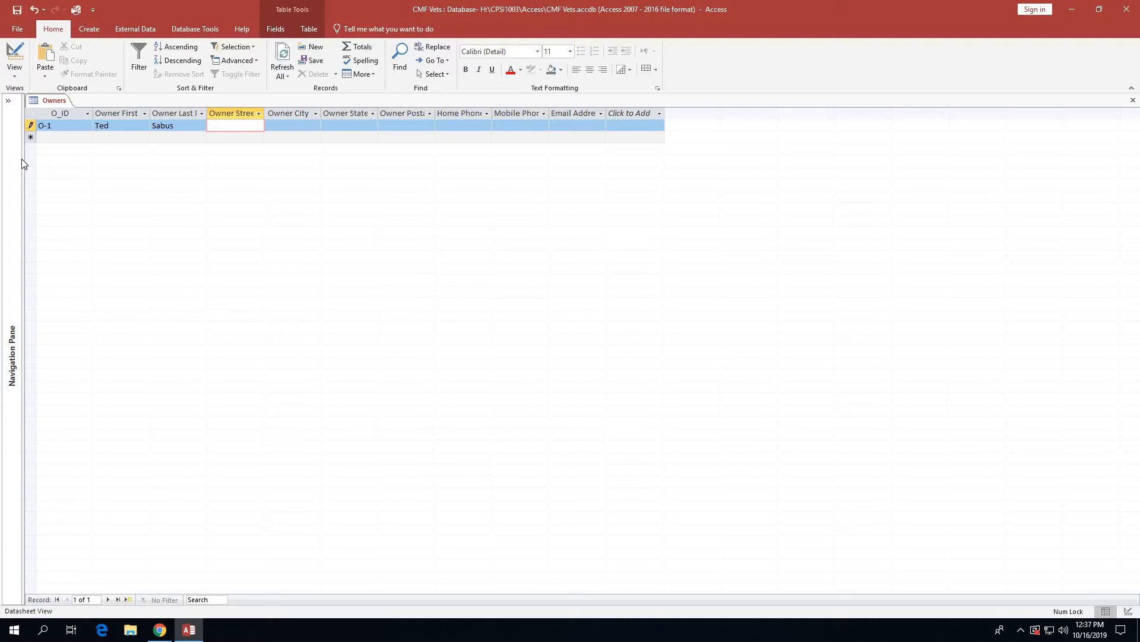
Enter O-1's city, state, postal code, home and mobile numbers, and e-mail, saving the record.
key(Tab)
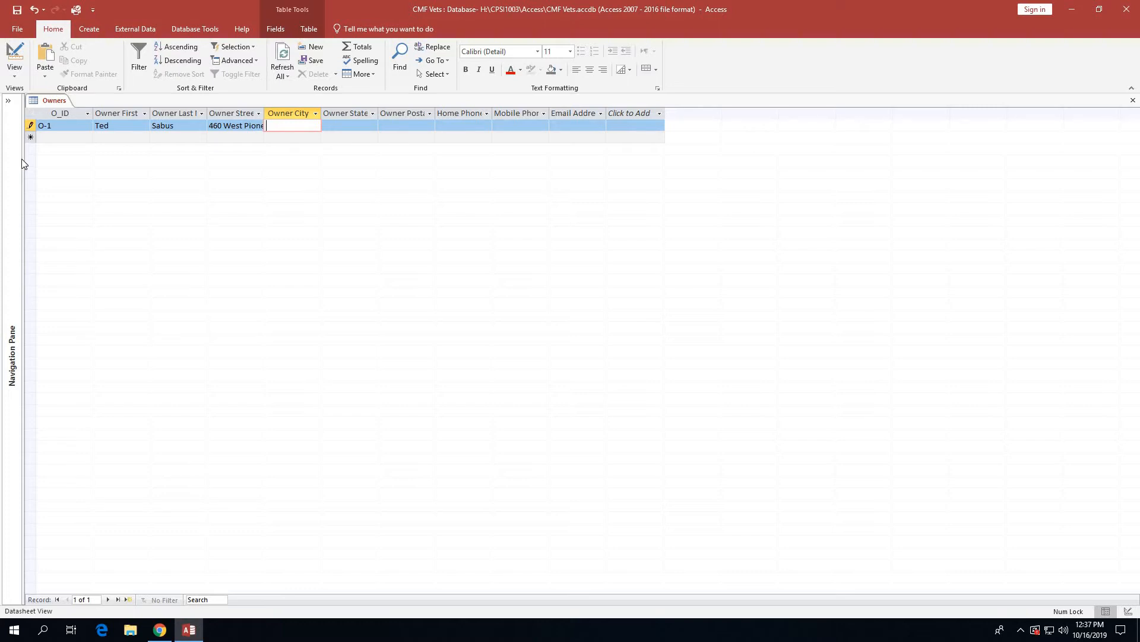
text(Dolo)
text(res)
key(Tab)
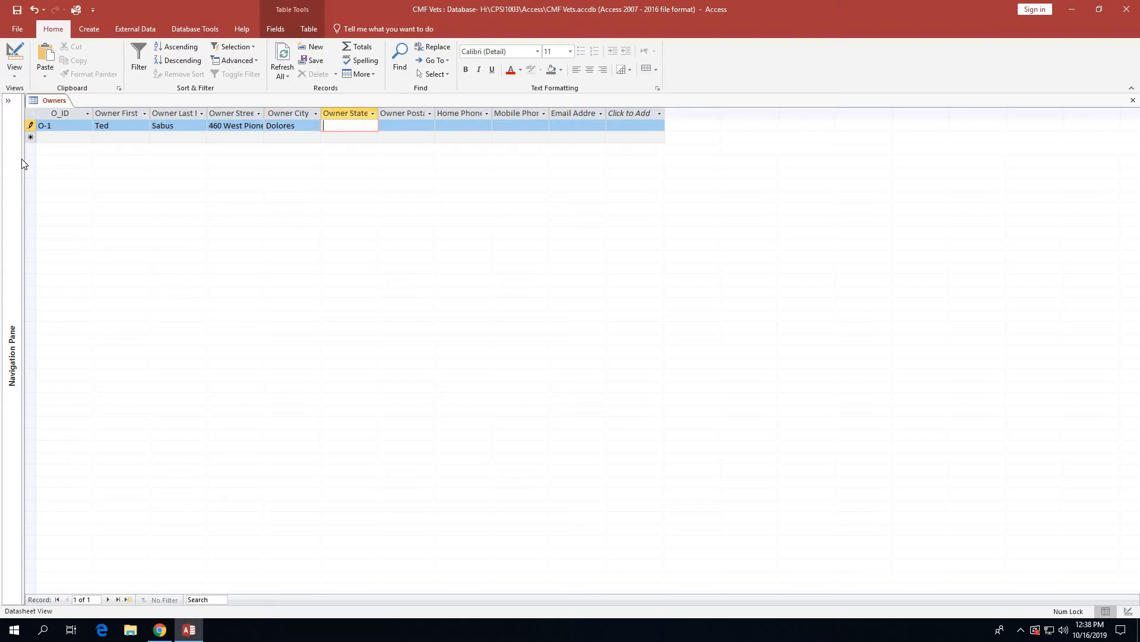
text(CO)
key(Tab)
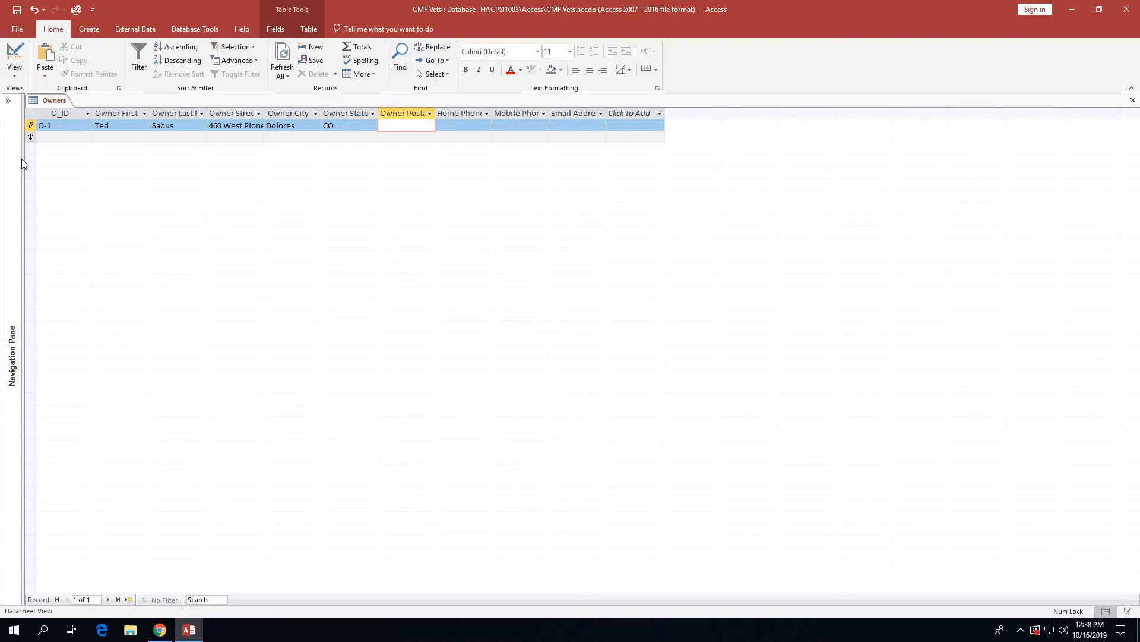
text(81323)
key(Tab)
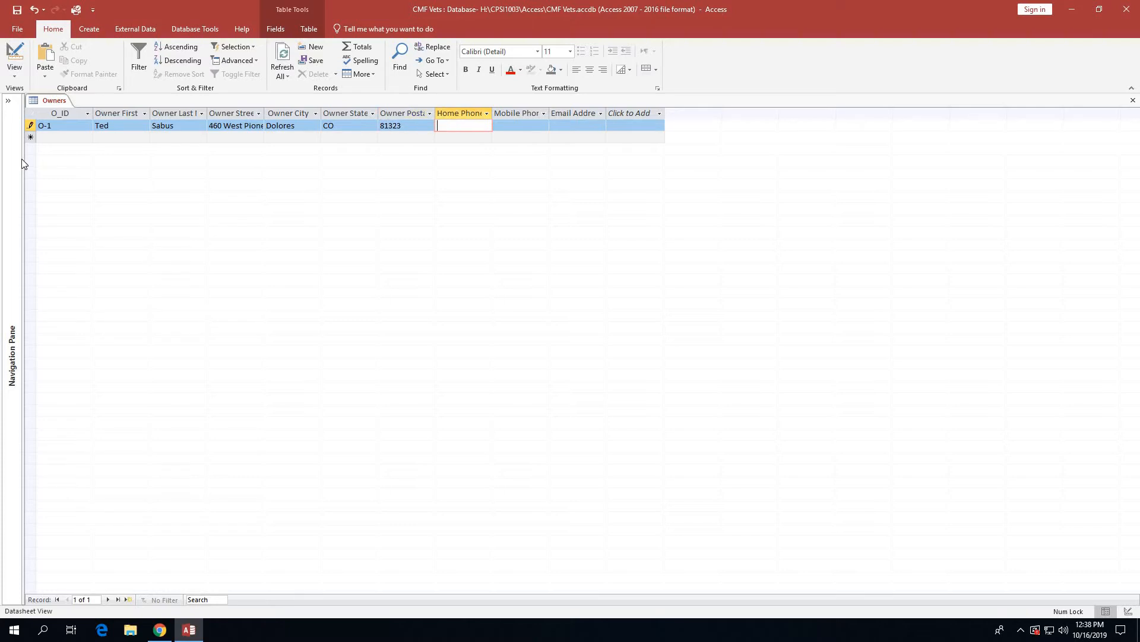
key(Tab)
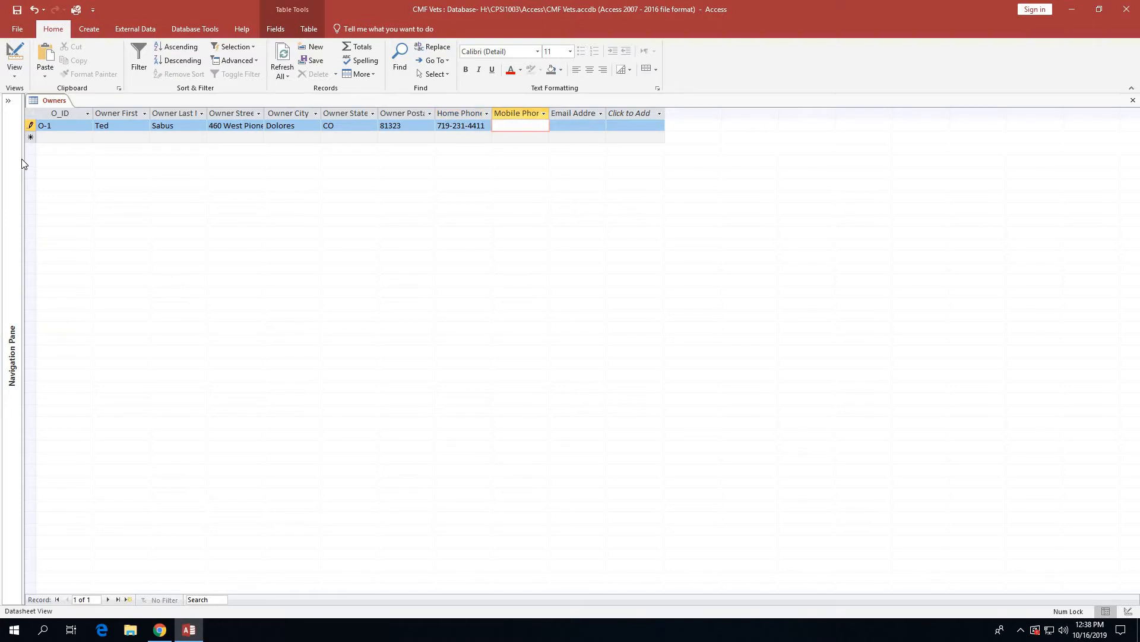
key(Tab)
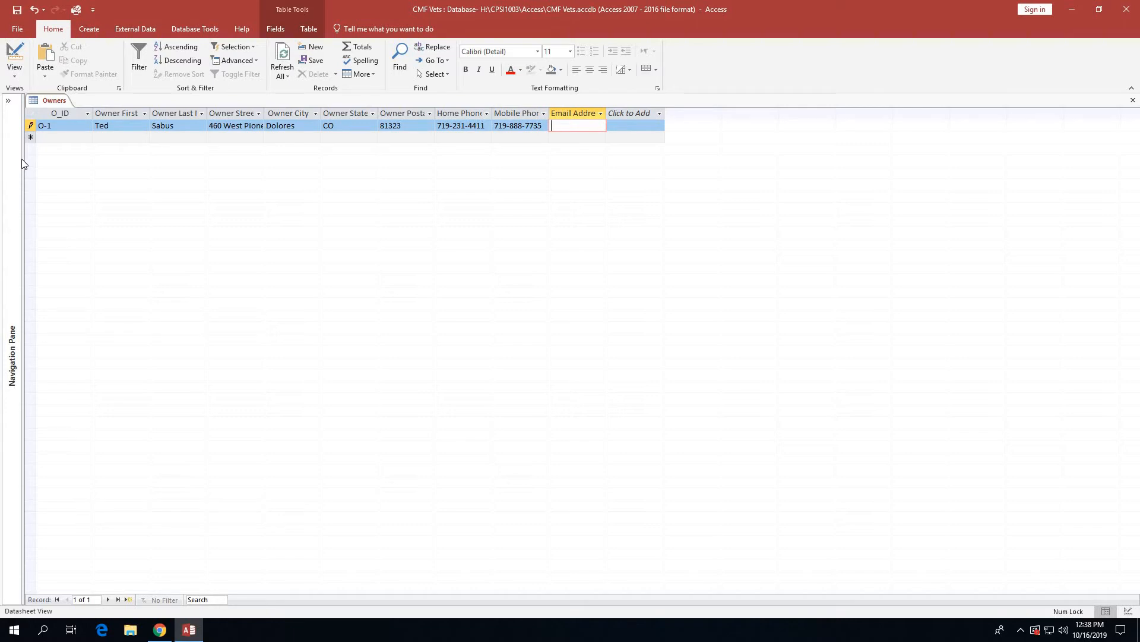
key(Tab)
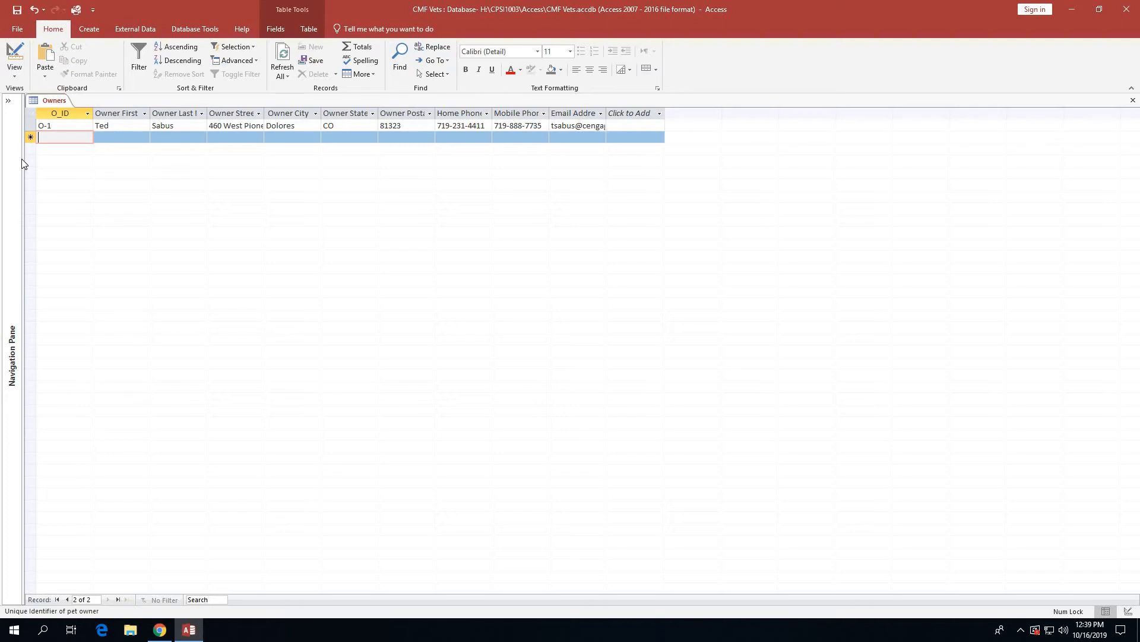
Start record O-2 with the owner's first and last name and street address.
text(O-2)
key(Tab)
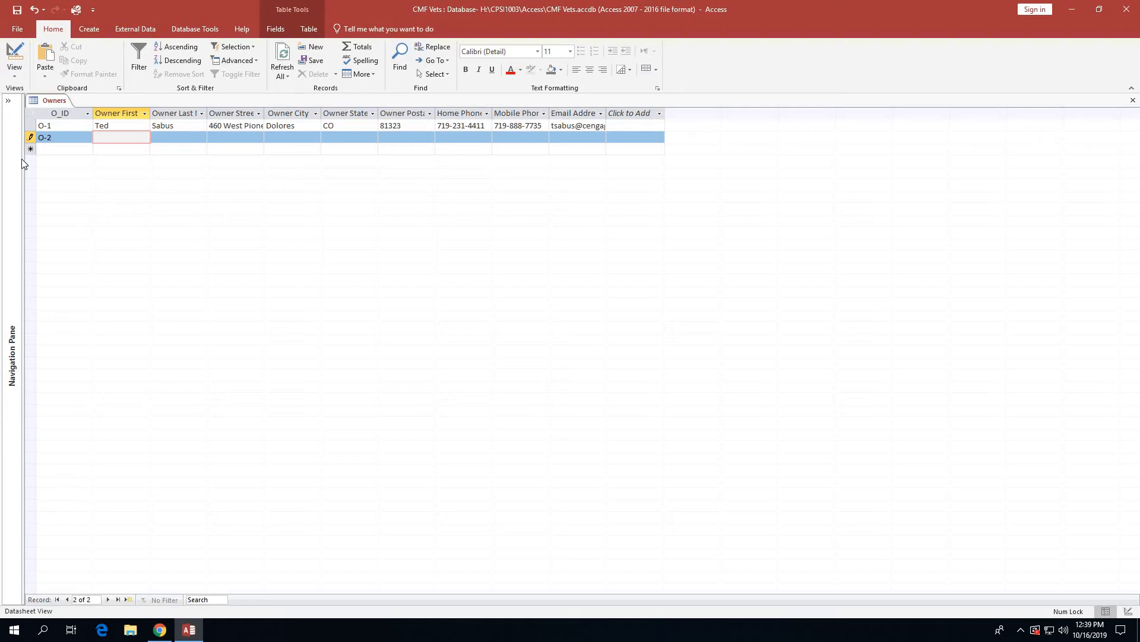
key(Tab)
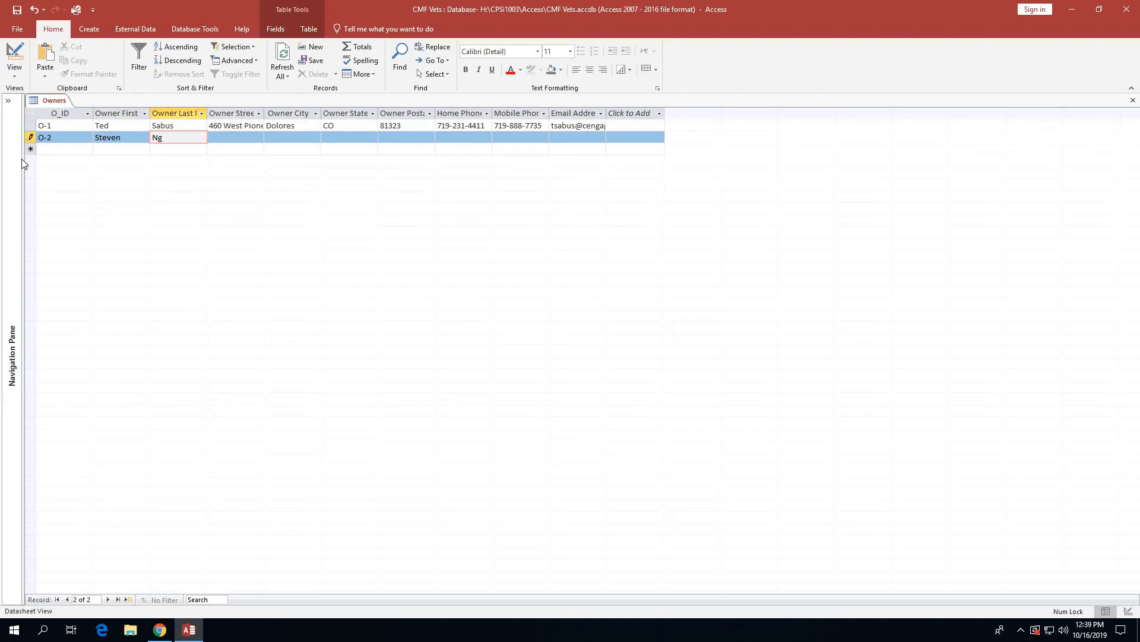
key(Tab)
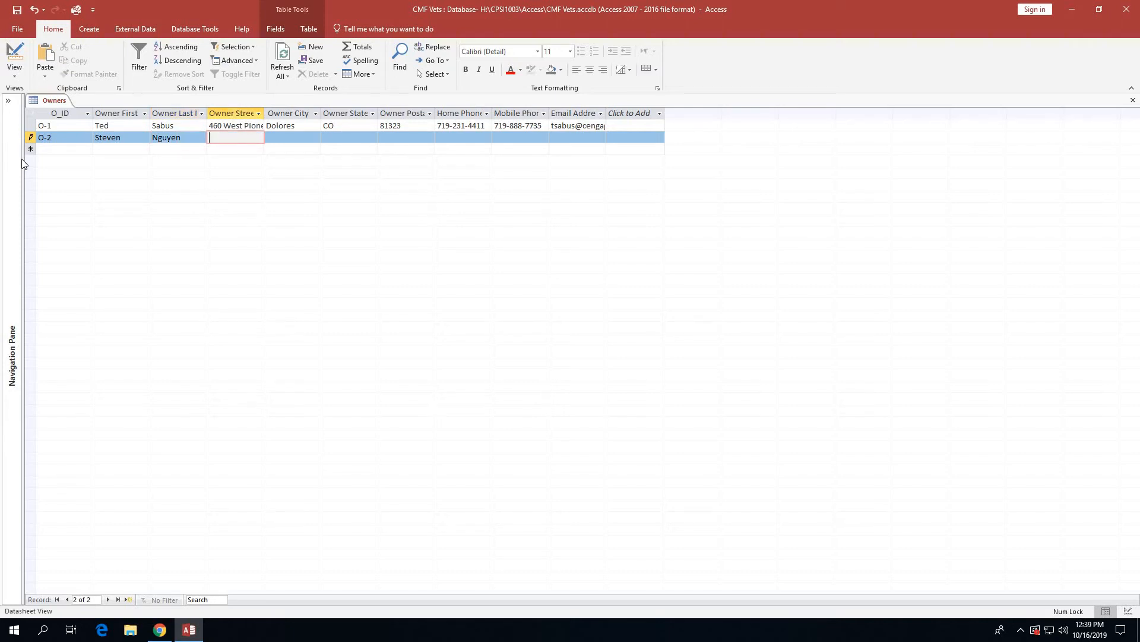
Enter O-2's city, state, postal code, home and mobile numbers, and e-mail, saving the record.
key(Tab)
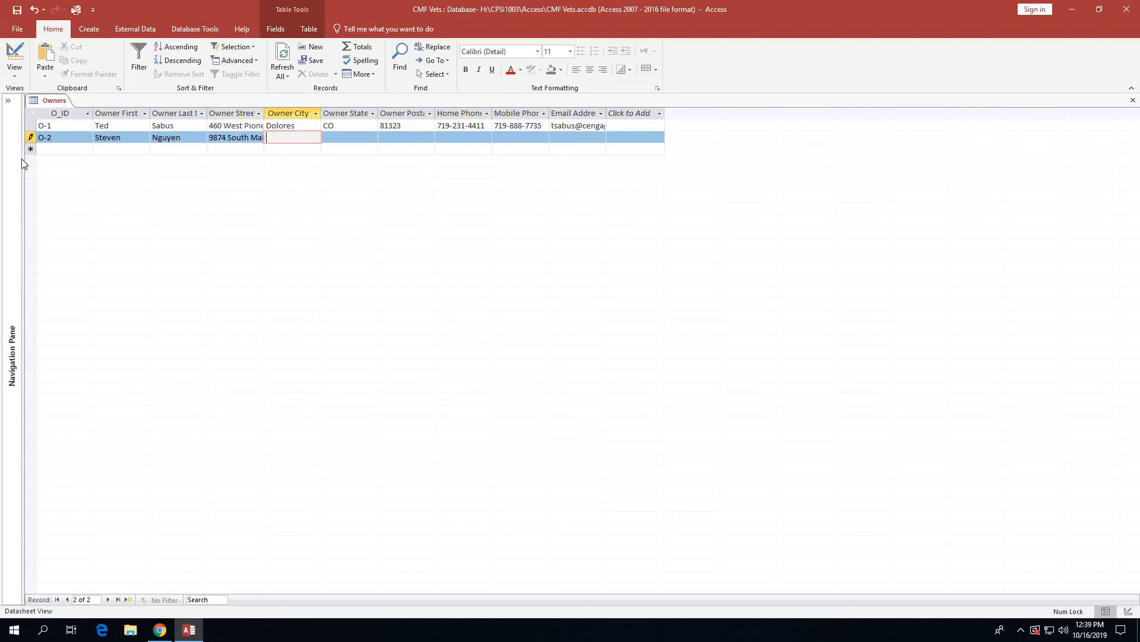
text(Blanding)
key(Tab)
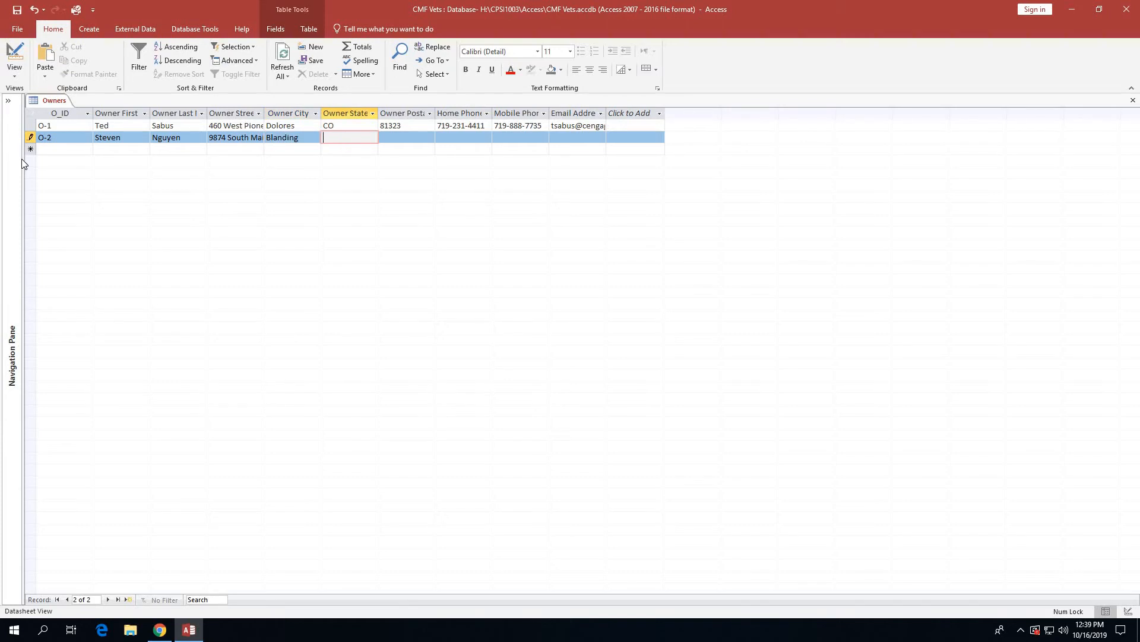
text(UT)
key(Tab)
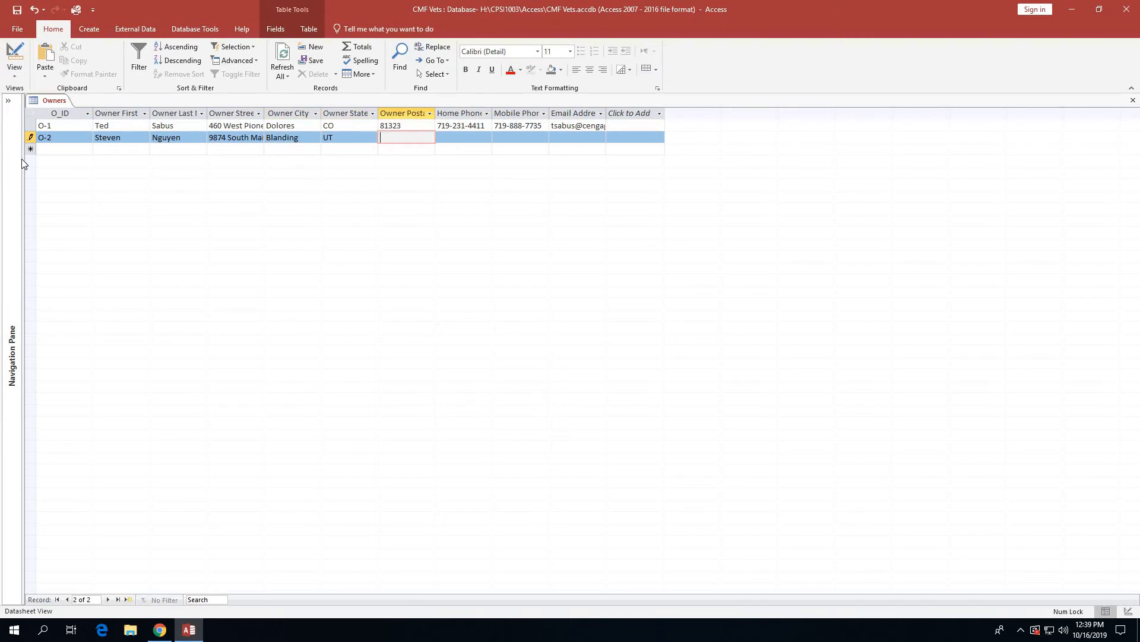
text(84511)
key(Tab)
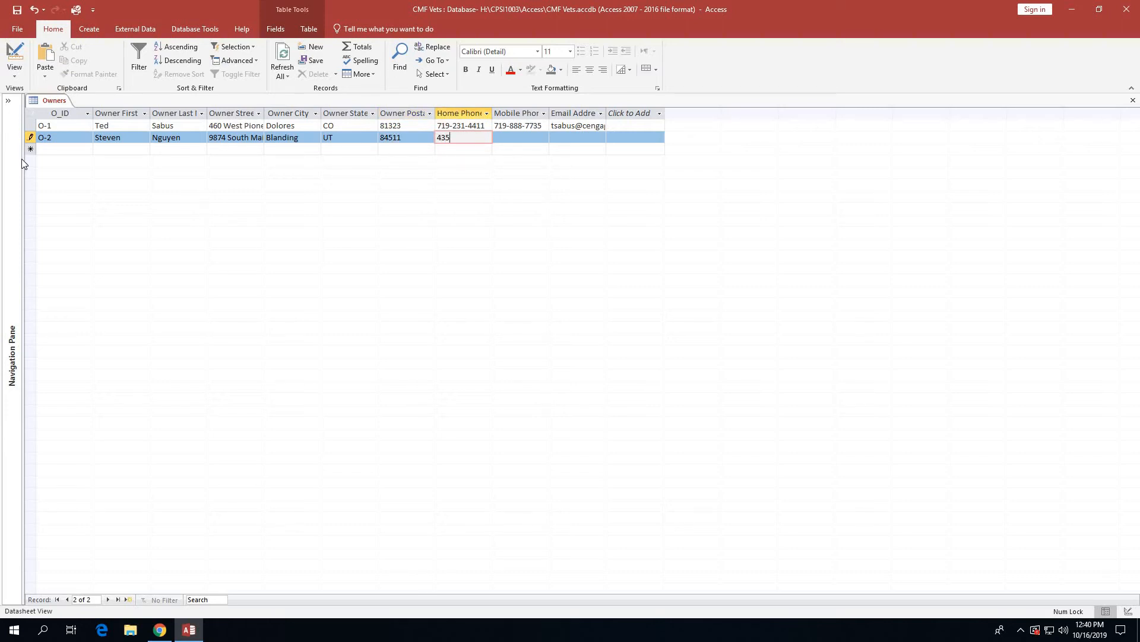
key(Tab)
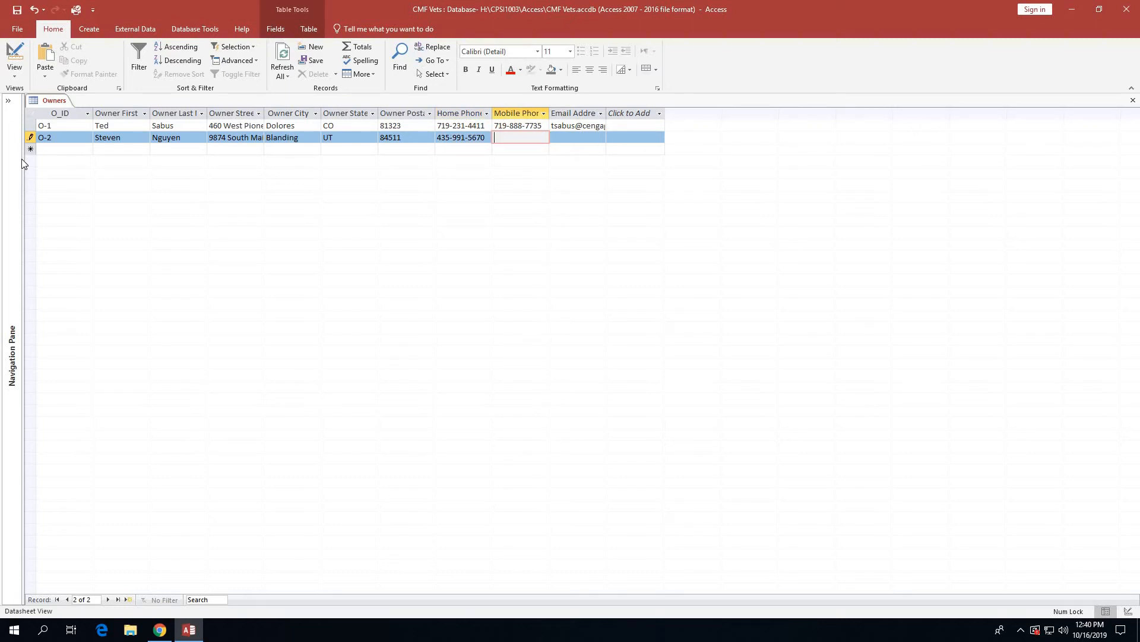
key(Tab)
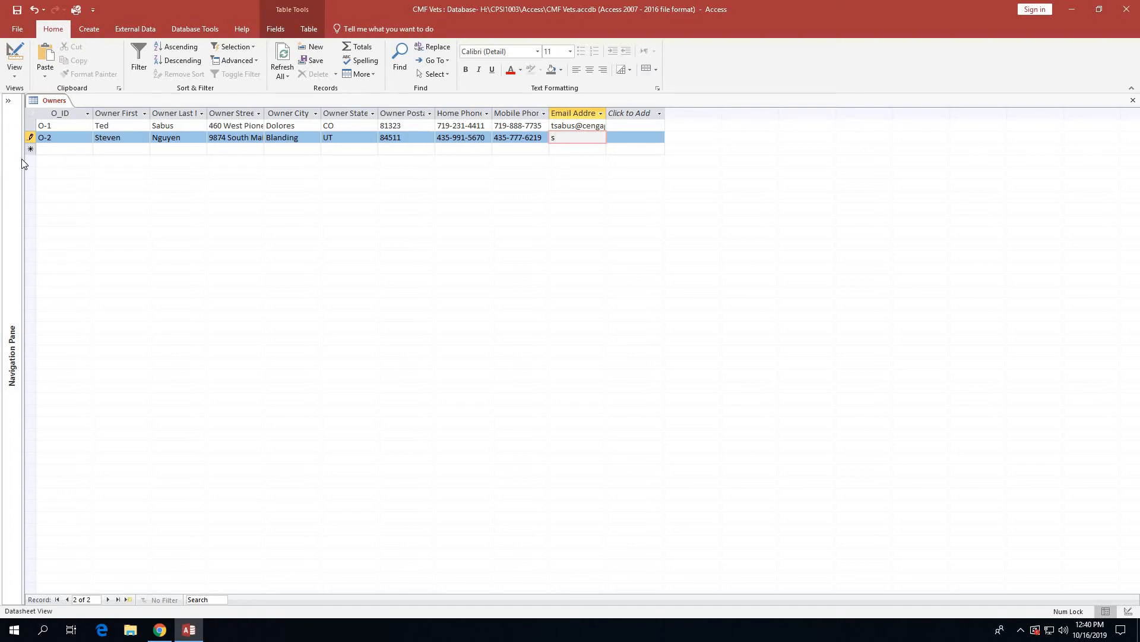
key(Tab)
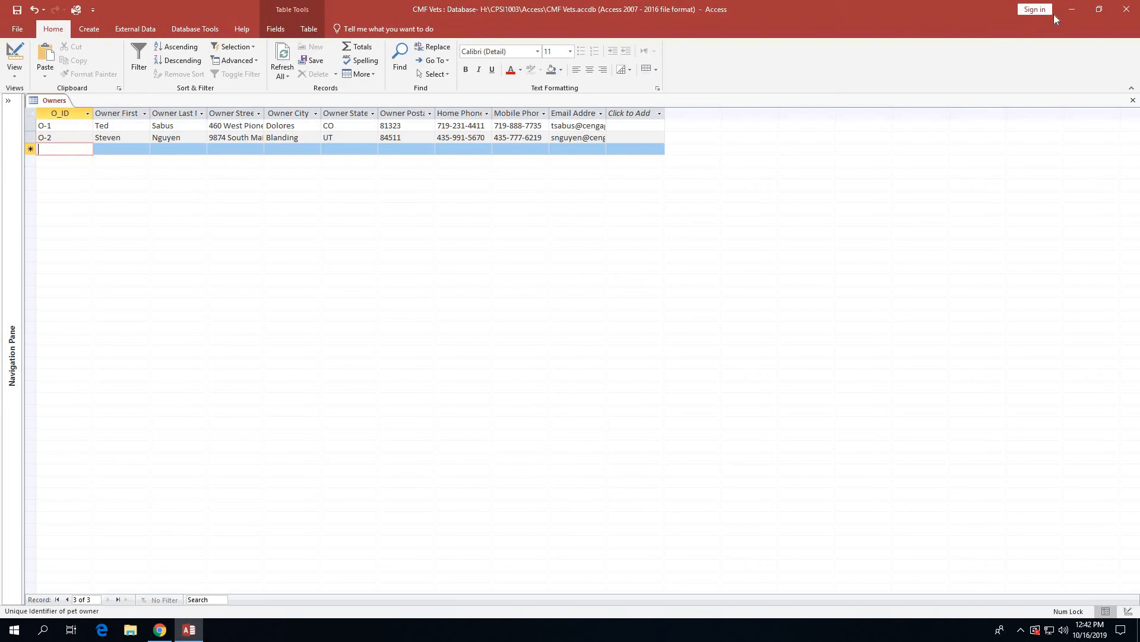
Close the Owners table and exit Microsoft Access.
click(1133, 100)
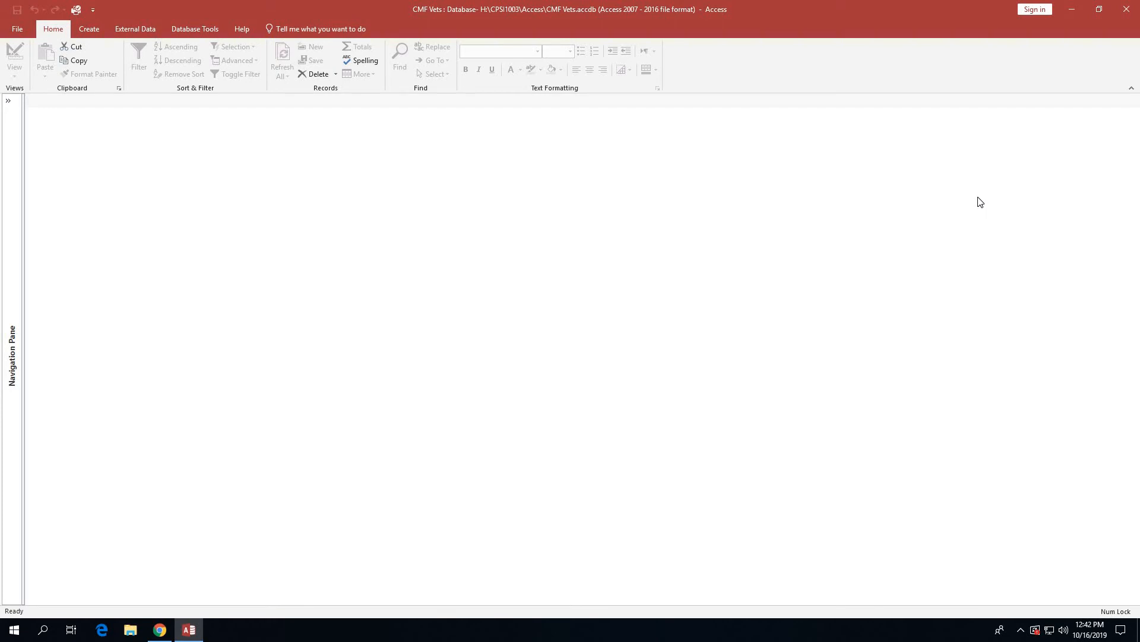
click(1128, 12)
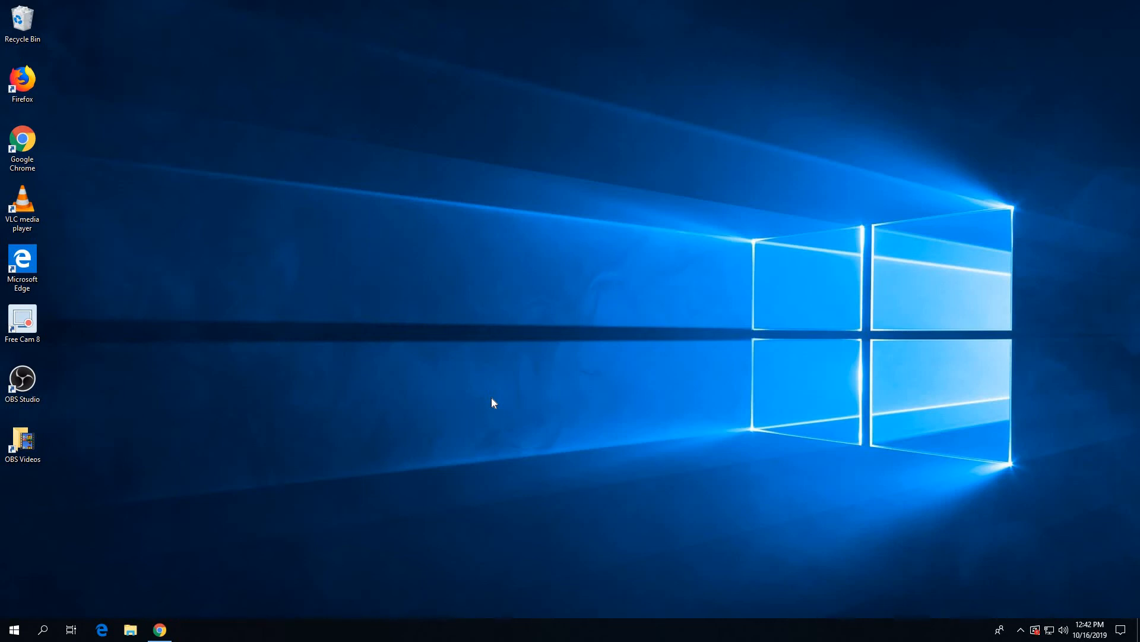
Relaunch Access from the Windows Start menu.
click(14, 631)
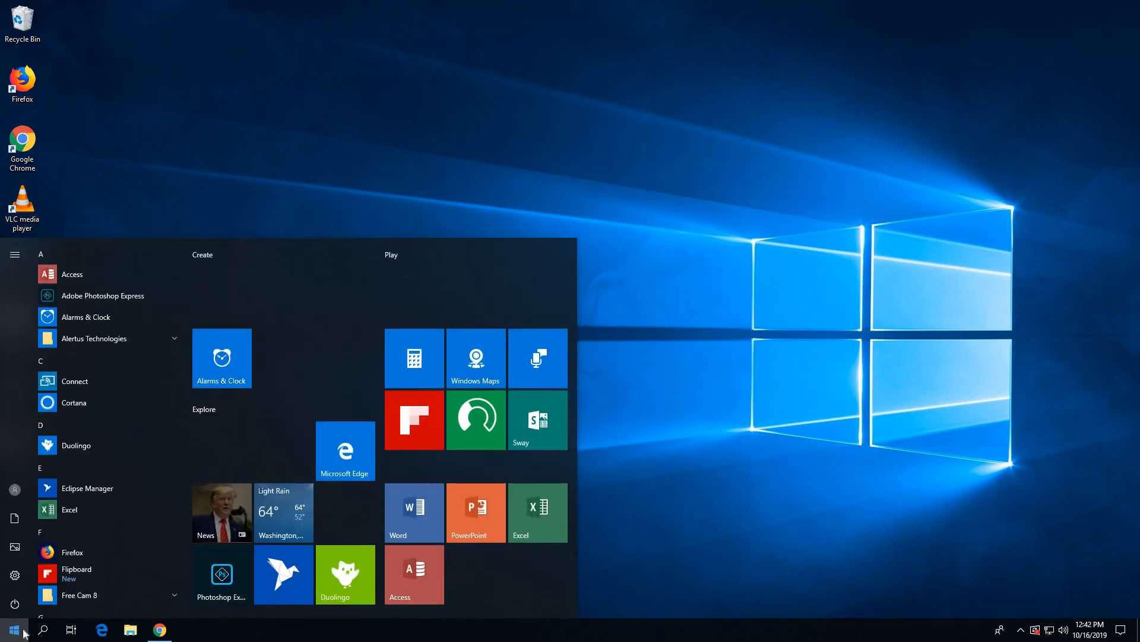
click(423, 582)
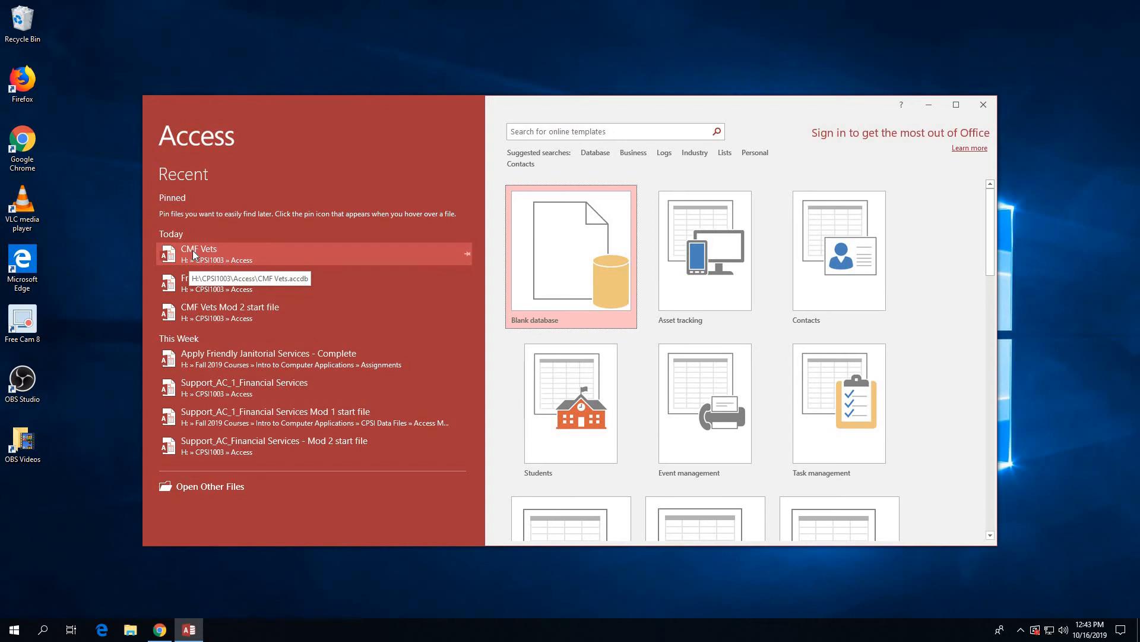
Open CMF Vets from today's recent databases list.
click(193, 254)
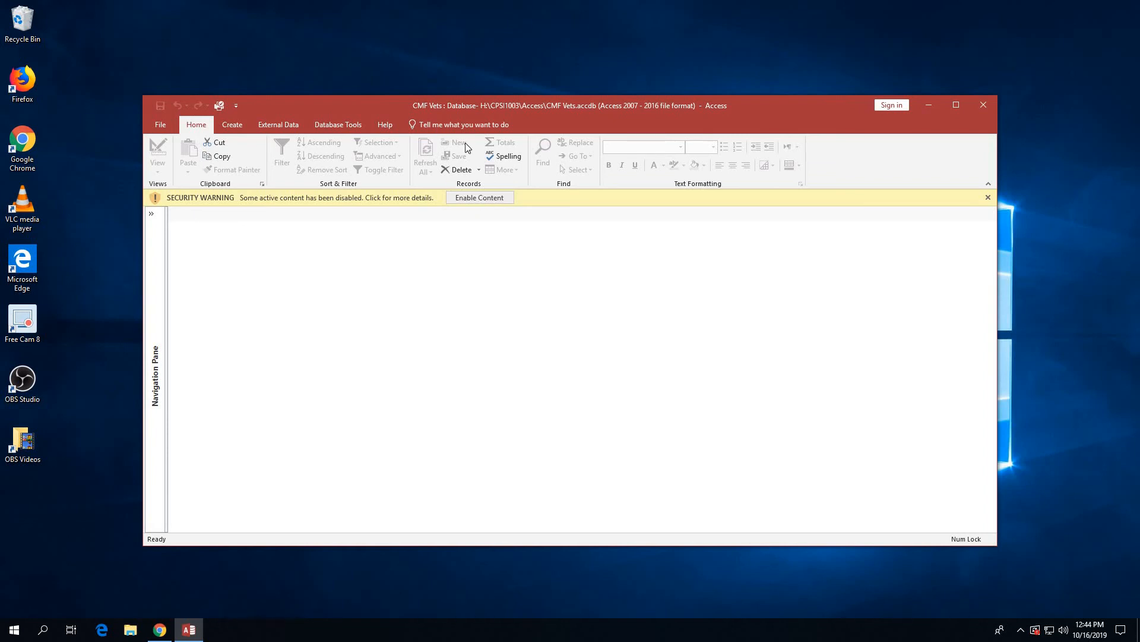
Enable the content, trust the CMF Vets file, and maximize the Access window.
click(476, 198)
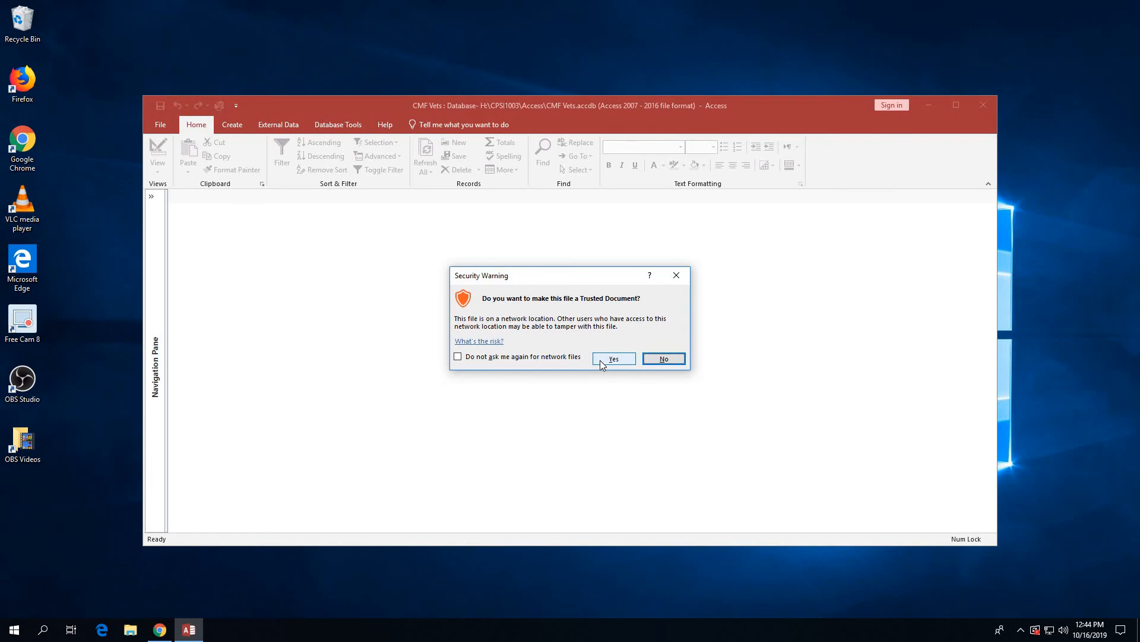
click(601, 360)
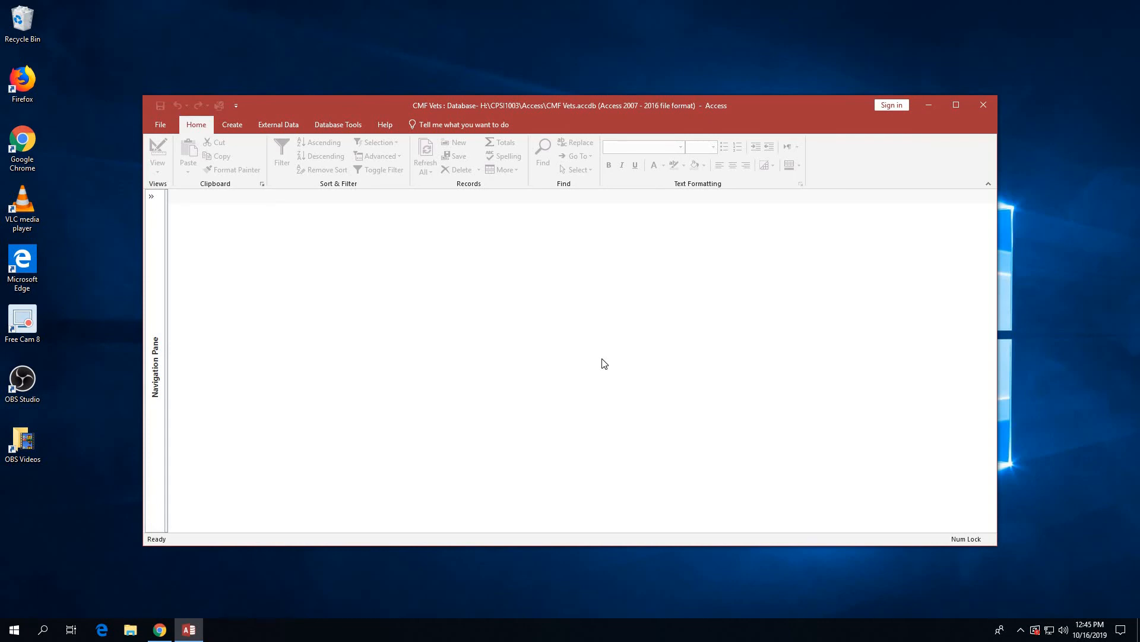
click(954, 105)
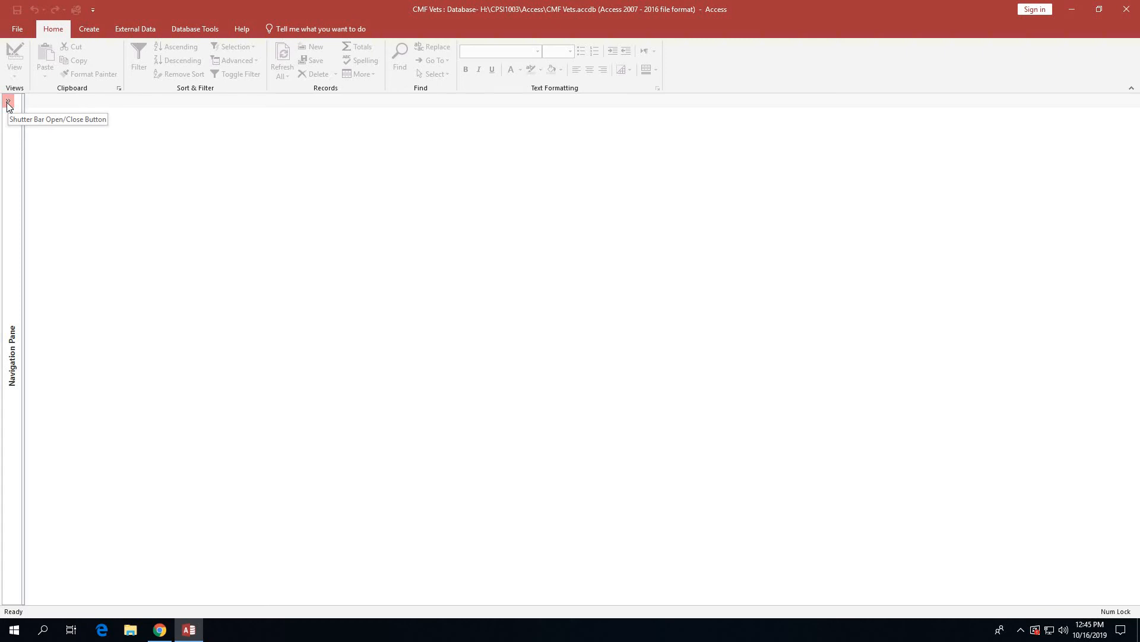
Expand the Navigation Pane and open the Owners table in Datasheet View.
click(8, 104)
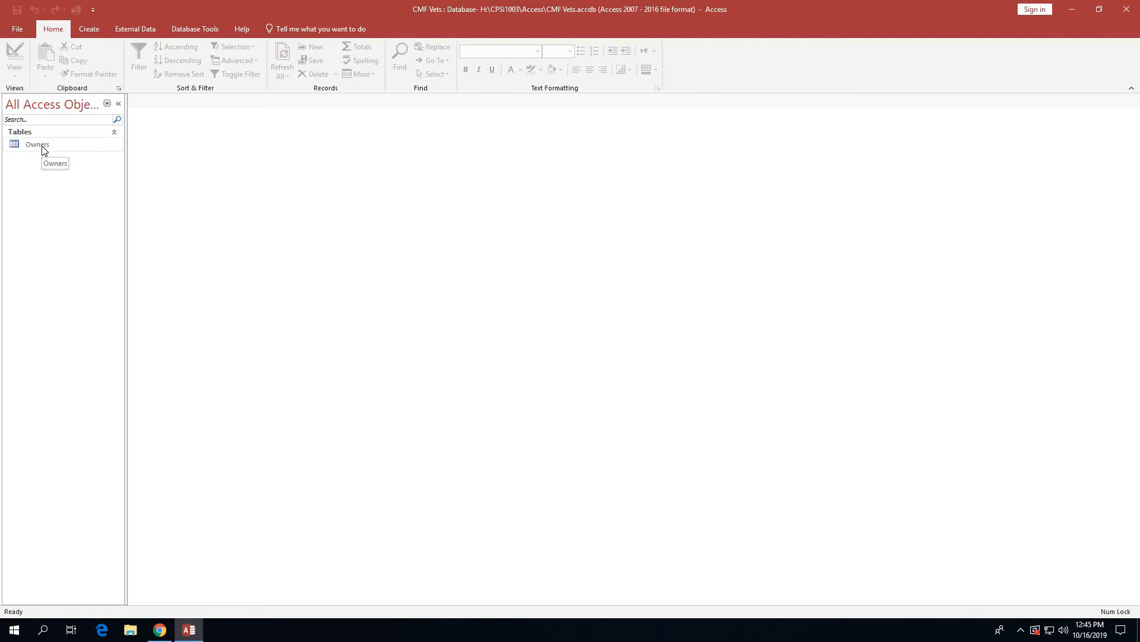
right_click(43, 151)
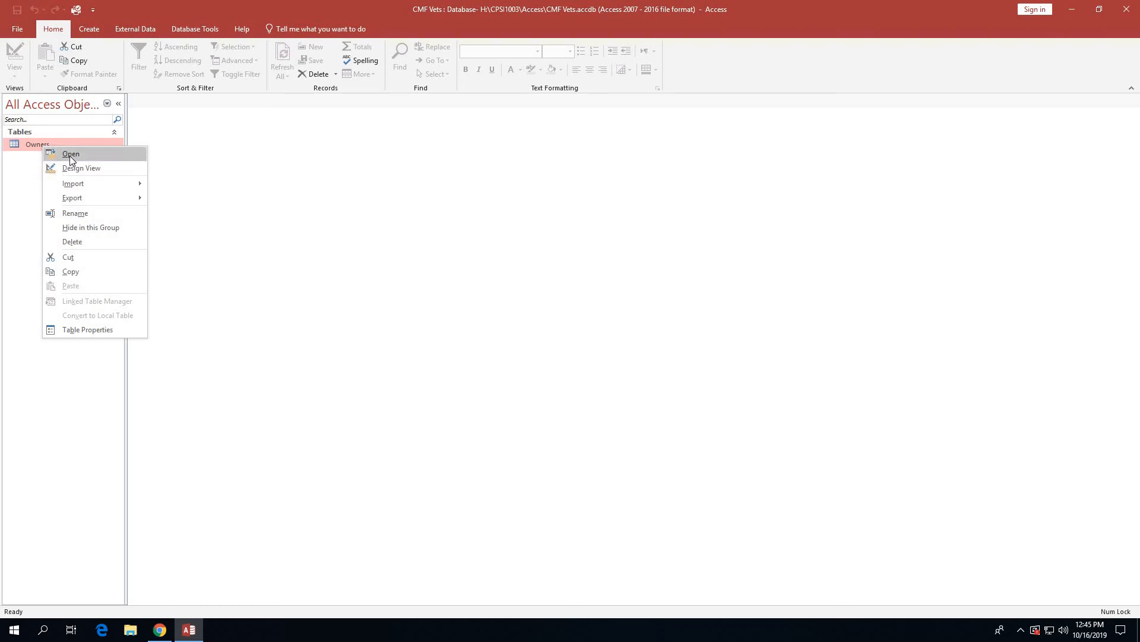
click(70, 156)
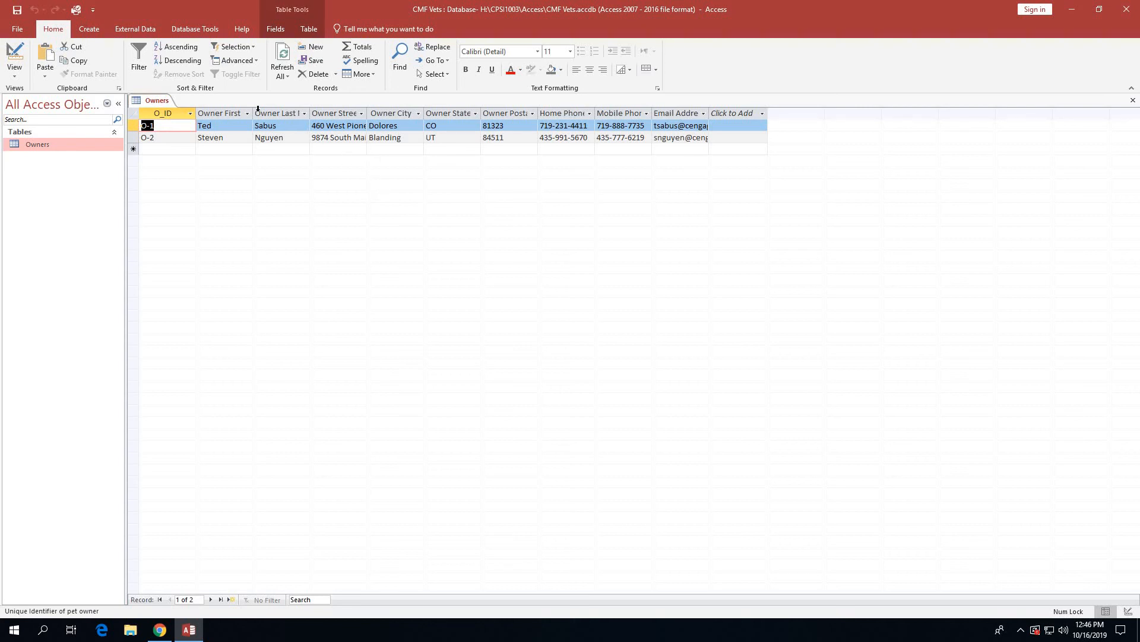
Auto-fit the O_ID, Owner First Name, Last Name, Street Address and City columns.
double_click(195, 110)
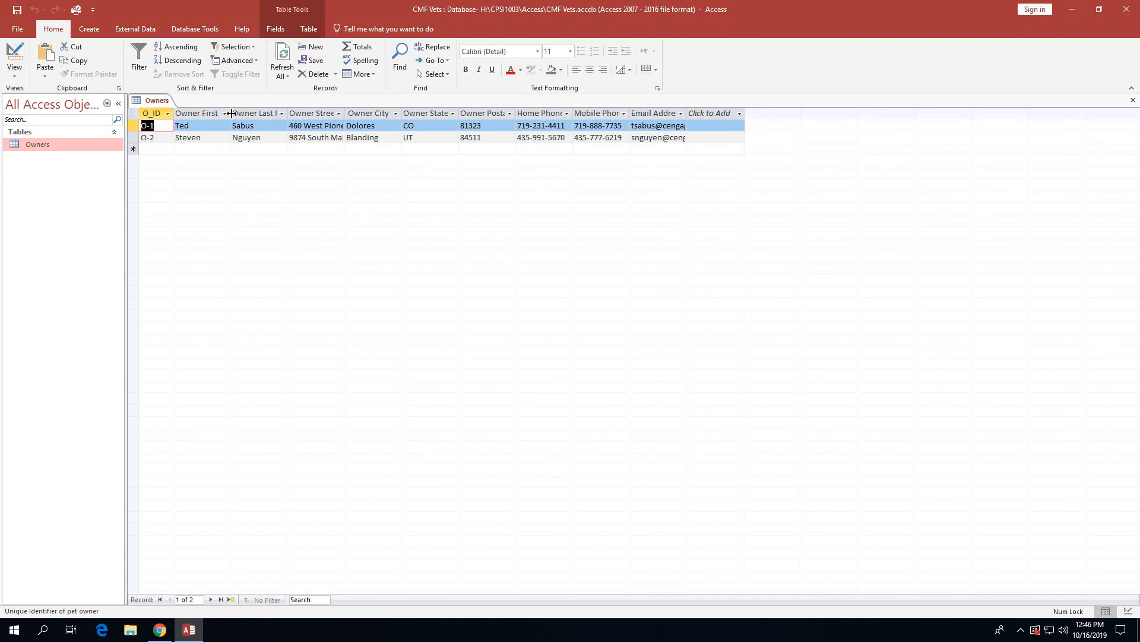
double_click(231, 113)
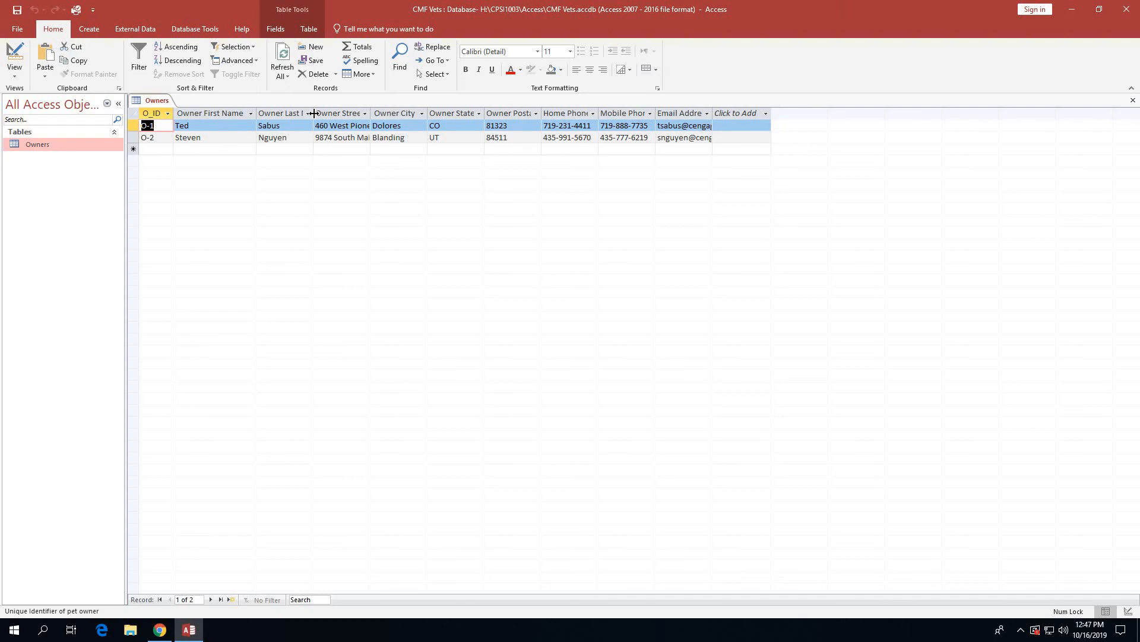
double_click(313, 113)
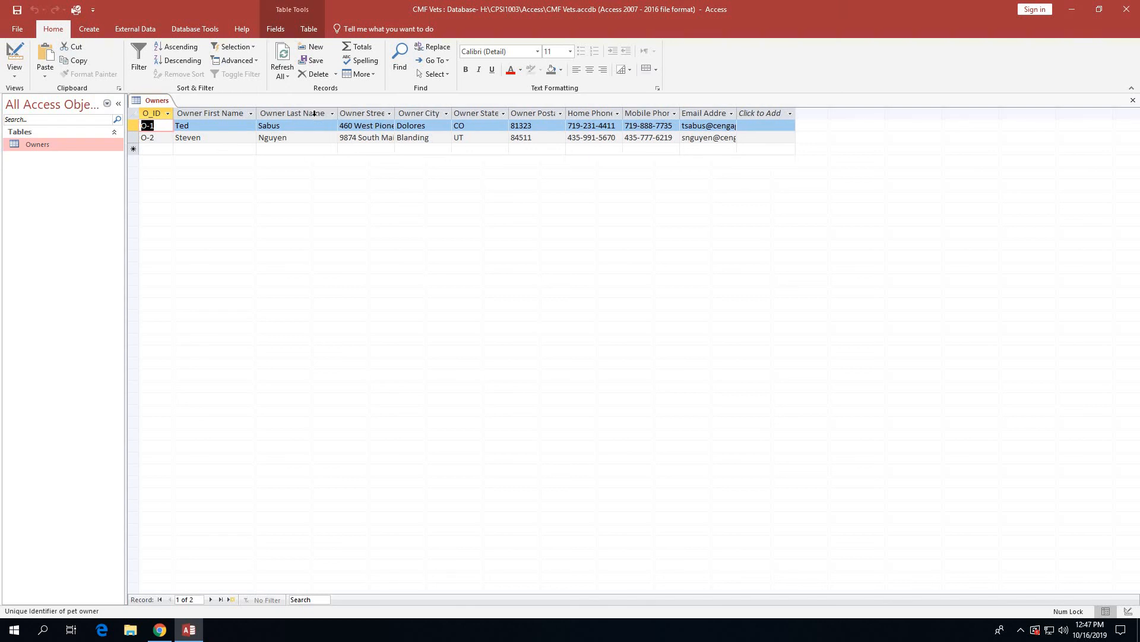
double_click(395, 113)
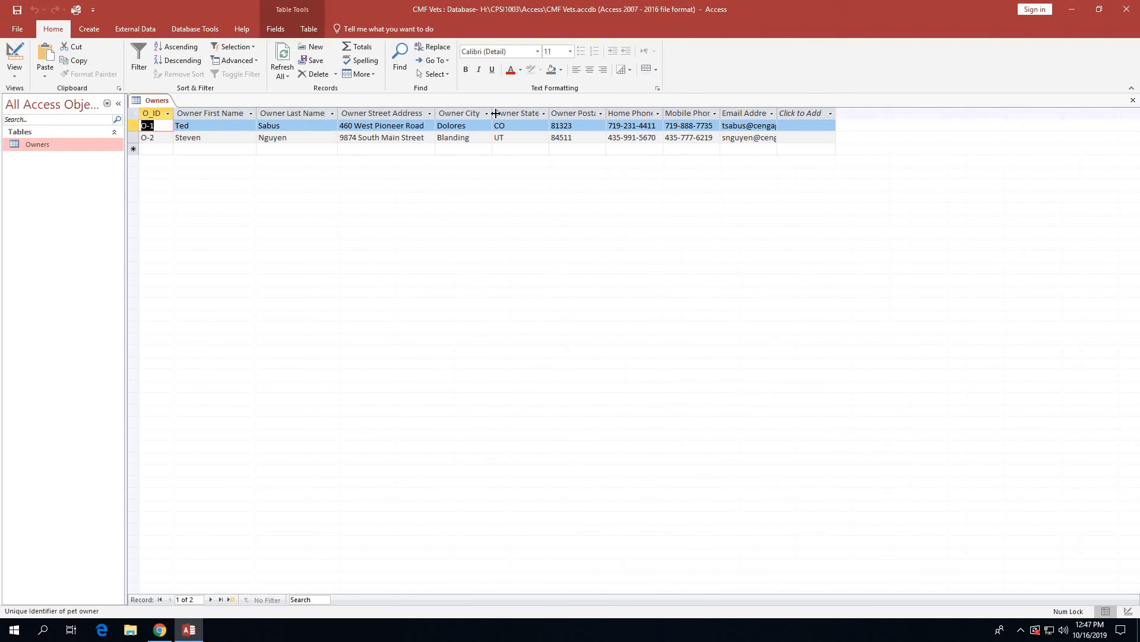
double_click(494, 113)
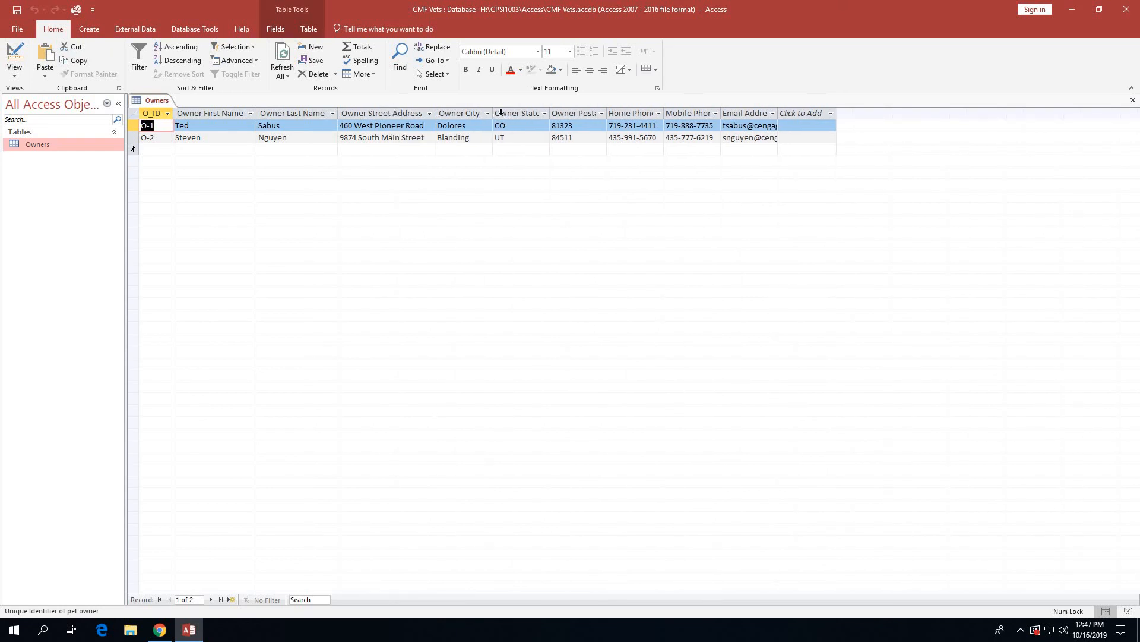
Auto-fit the Owner State, Postal Code, Home Phone, Mobile Phone and Email Address columns.
click(544, 113)
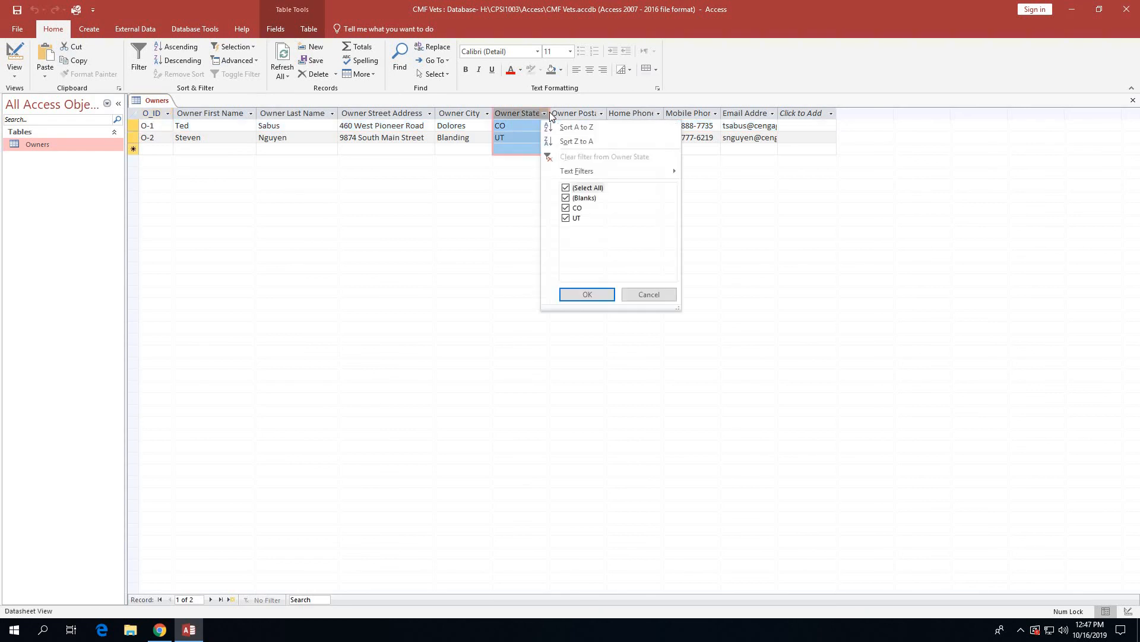
click(590, 91)
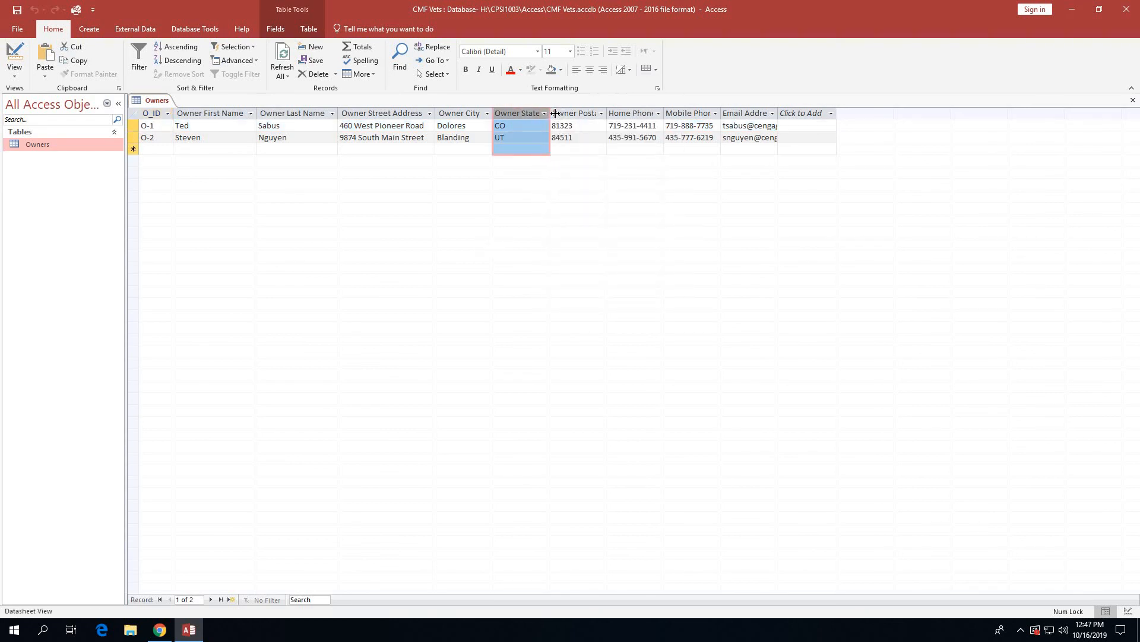
double_click(555, 112)
double_click(612, 113)
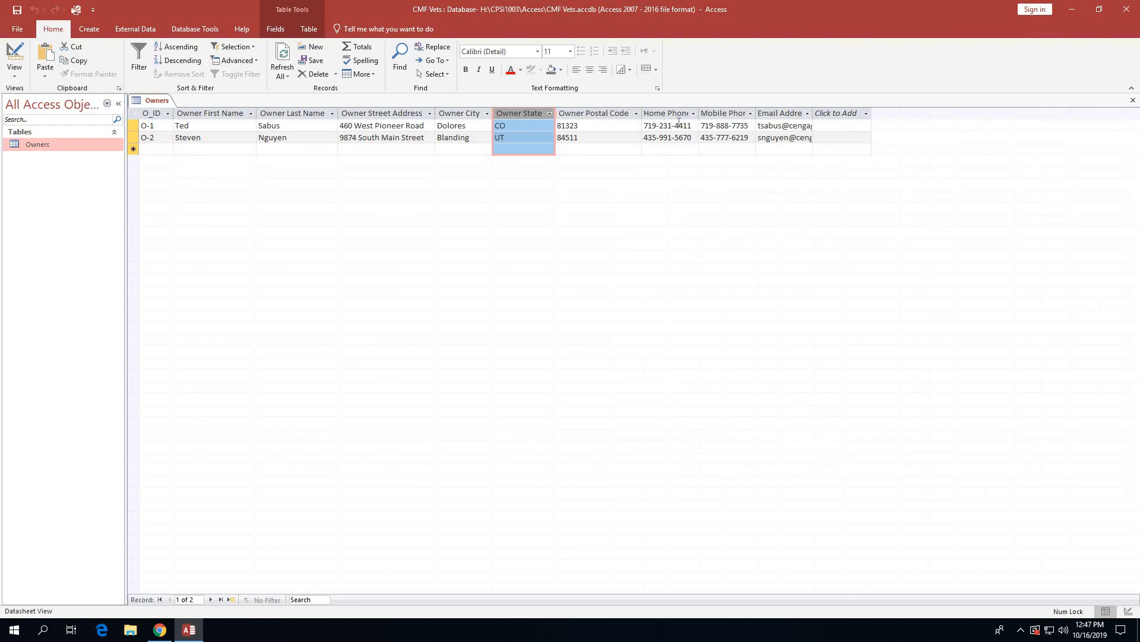
double_click(699, 113)
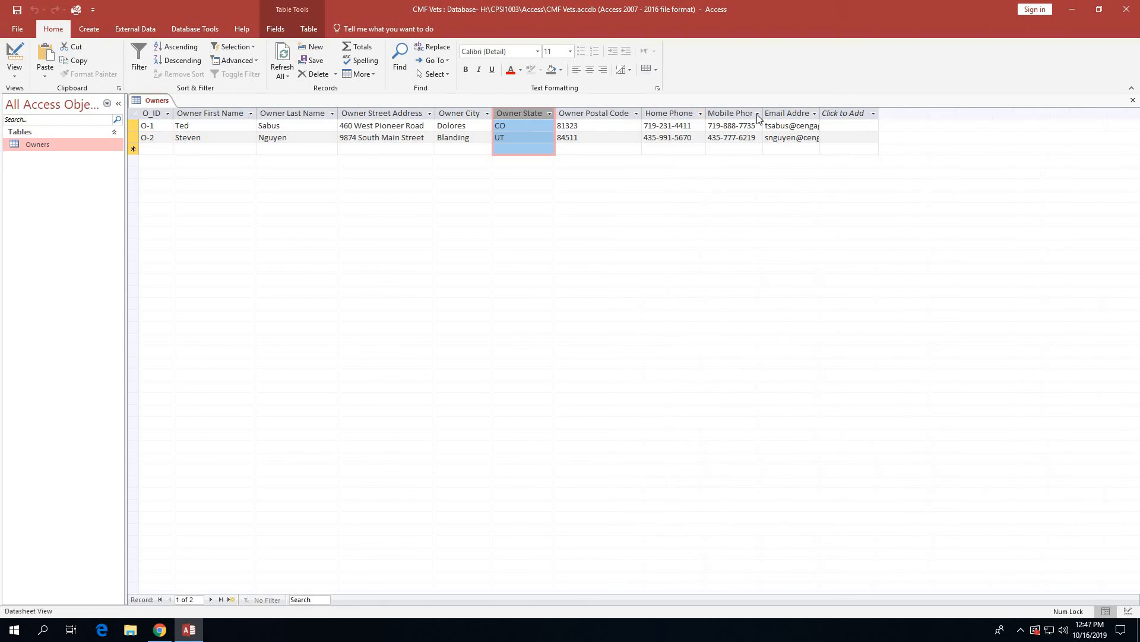
double_click(764, 113)
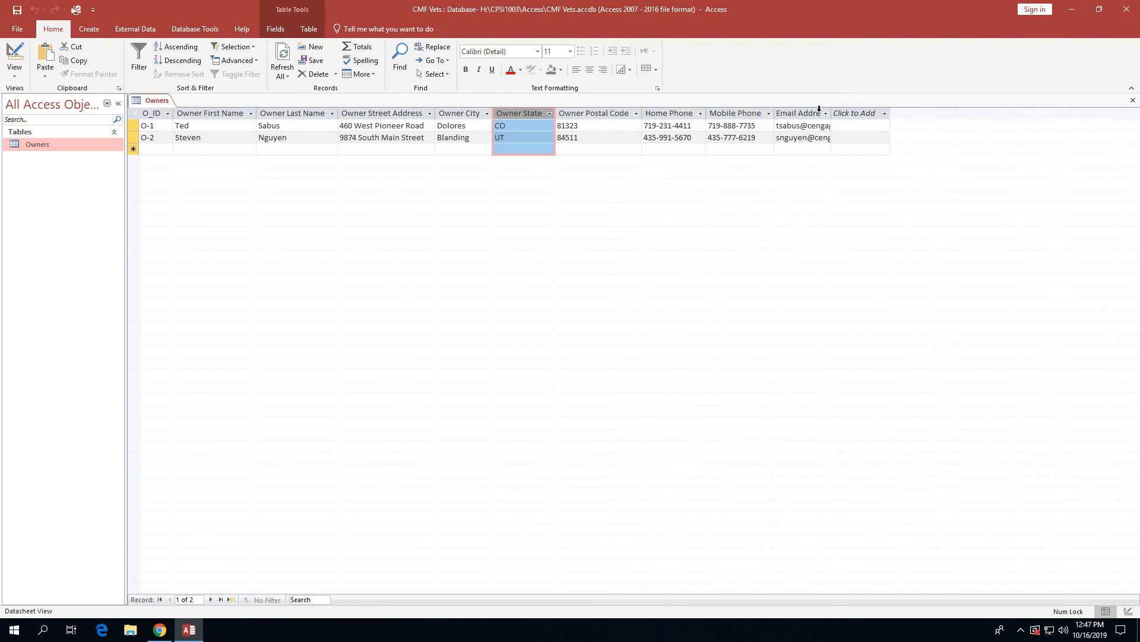
double_click(832, 113)
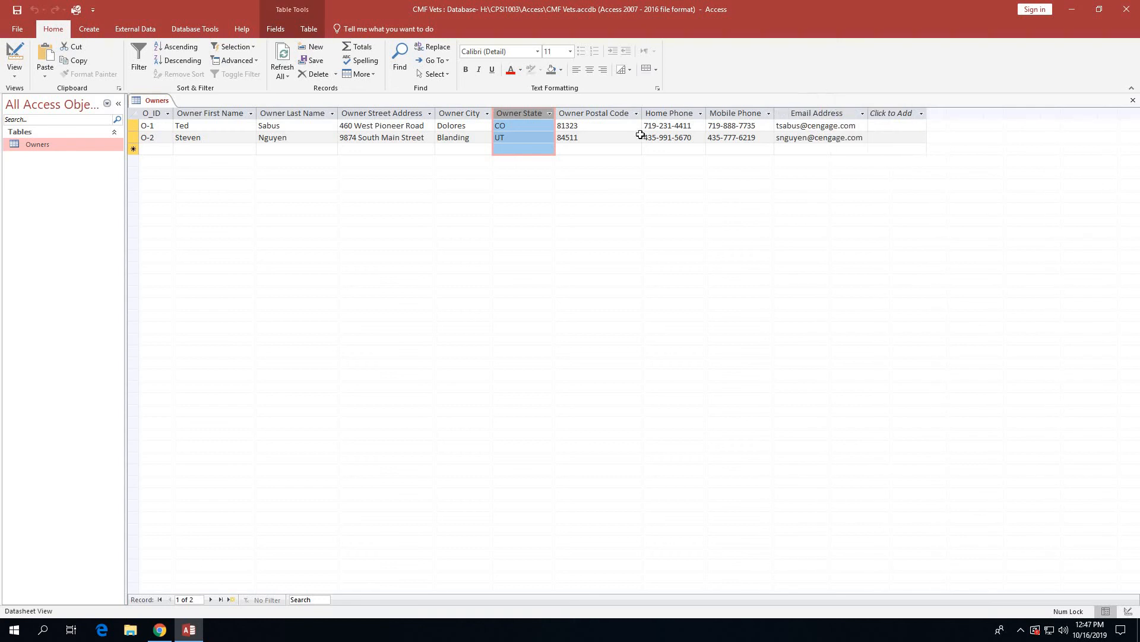
click(165, 151)
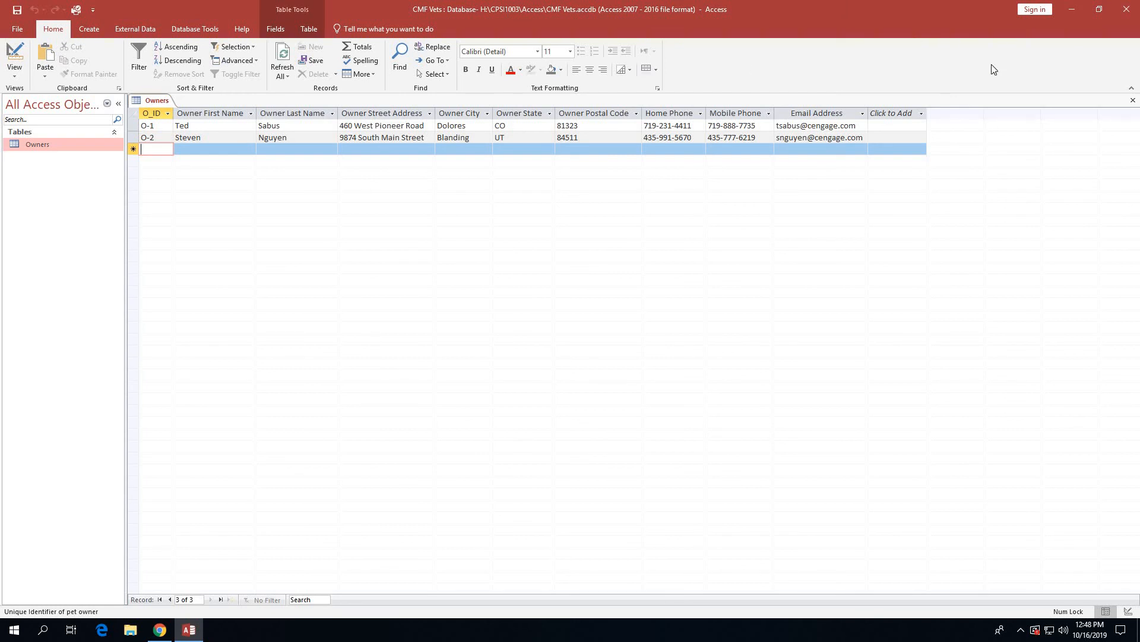
Close the Owners datasheet, leaving Owners listed in the navigation pane.
click(1134, 101)
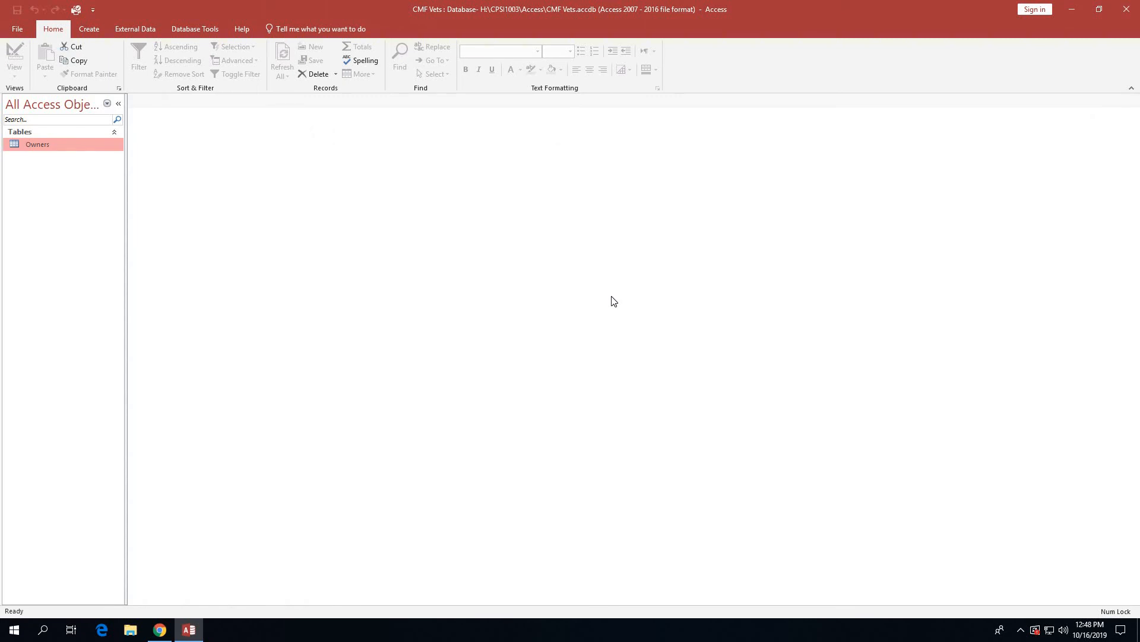